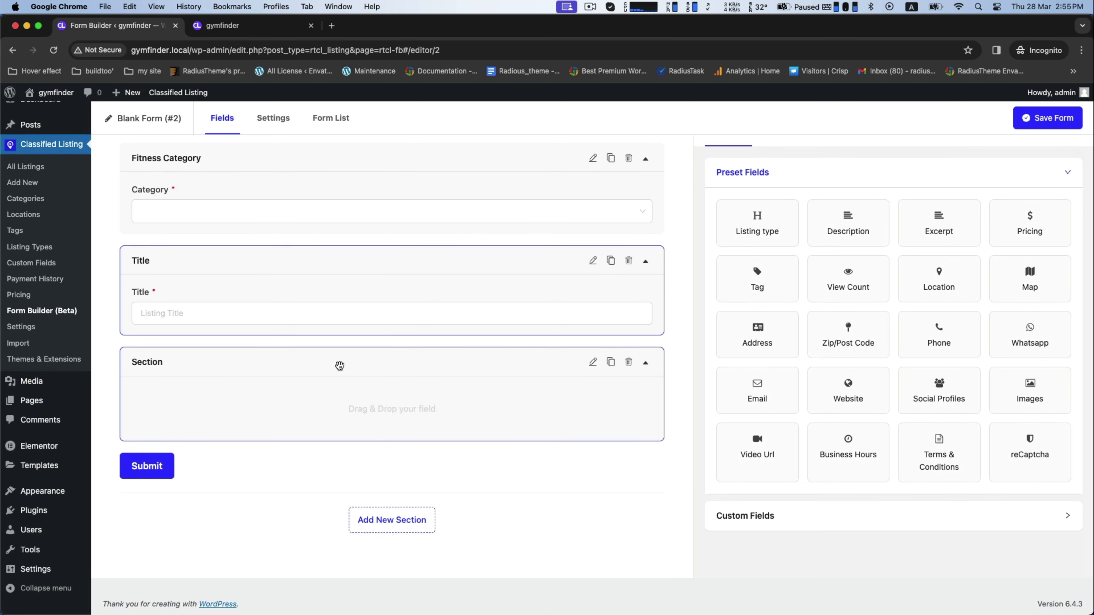
Title the empty section below Title "Fitness Center Details".
click(593, 374)
double_click(741, 256)
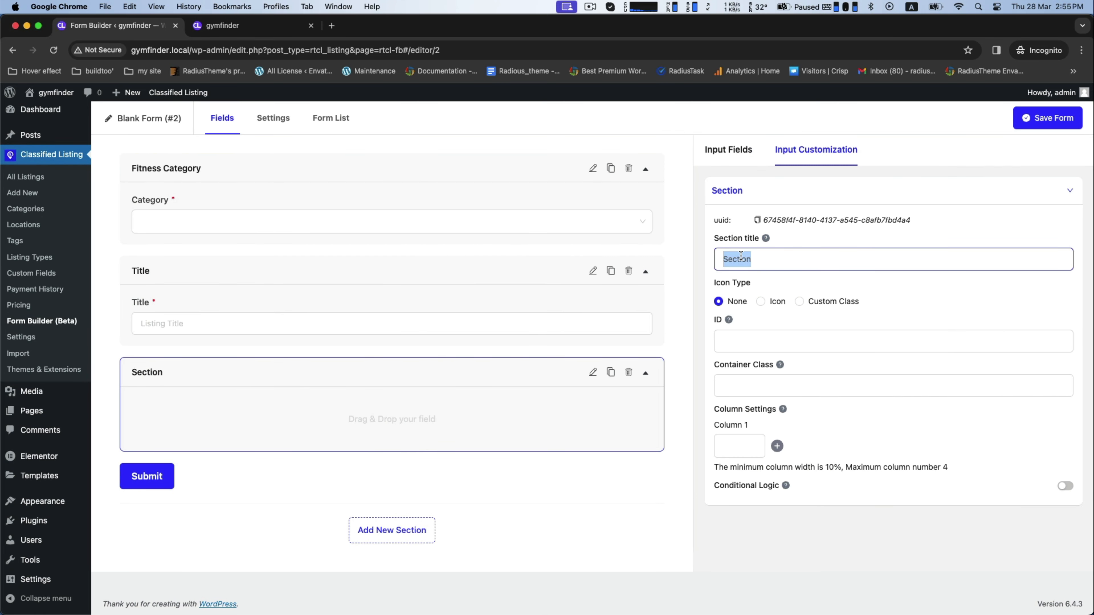
text(Fitness Center D)
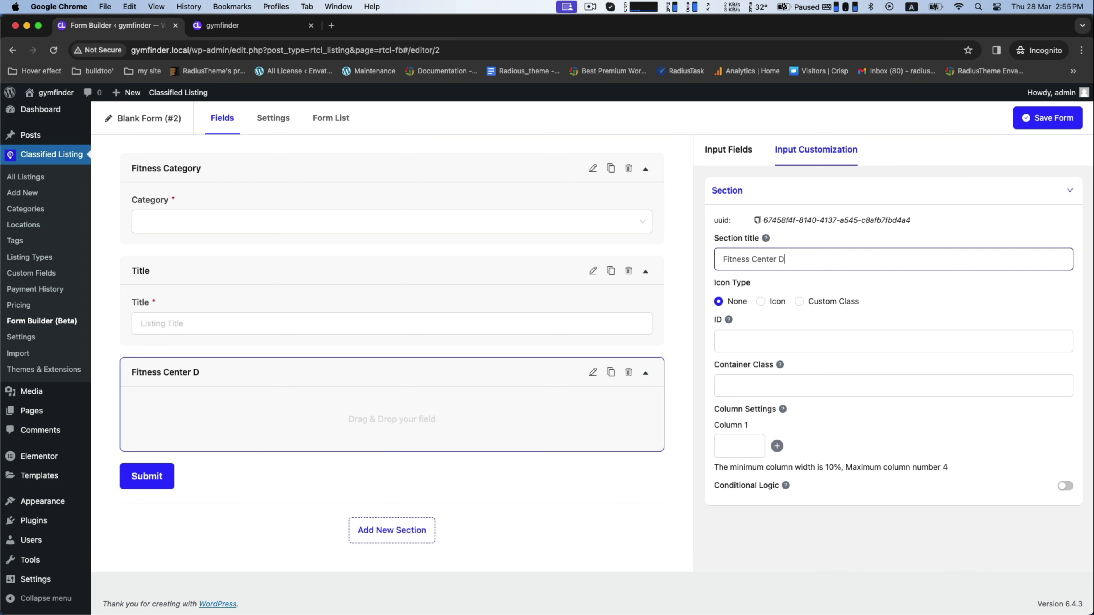
text(etails)
click(382, 391)
Add the preset Description field to the Fitness Center Details section, with the Tag field below it.
click(728, 151)
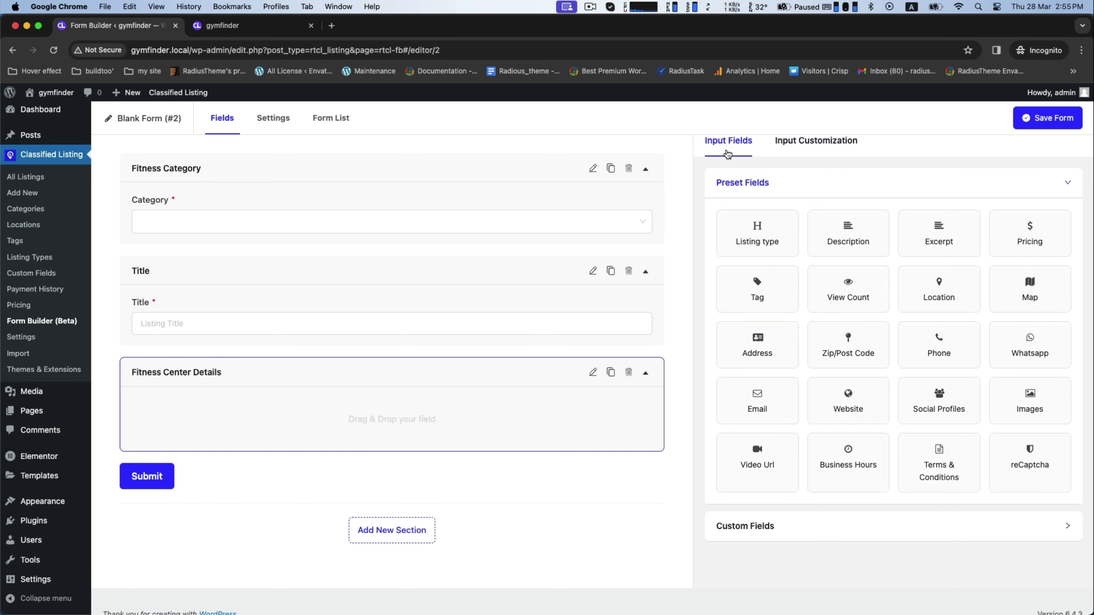
scroll(829, 264, up, 1)
drag(848, 245, 522, 418)
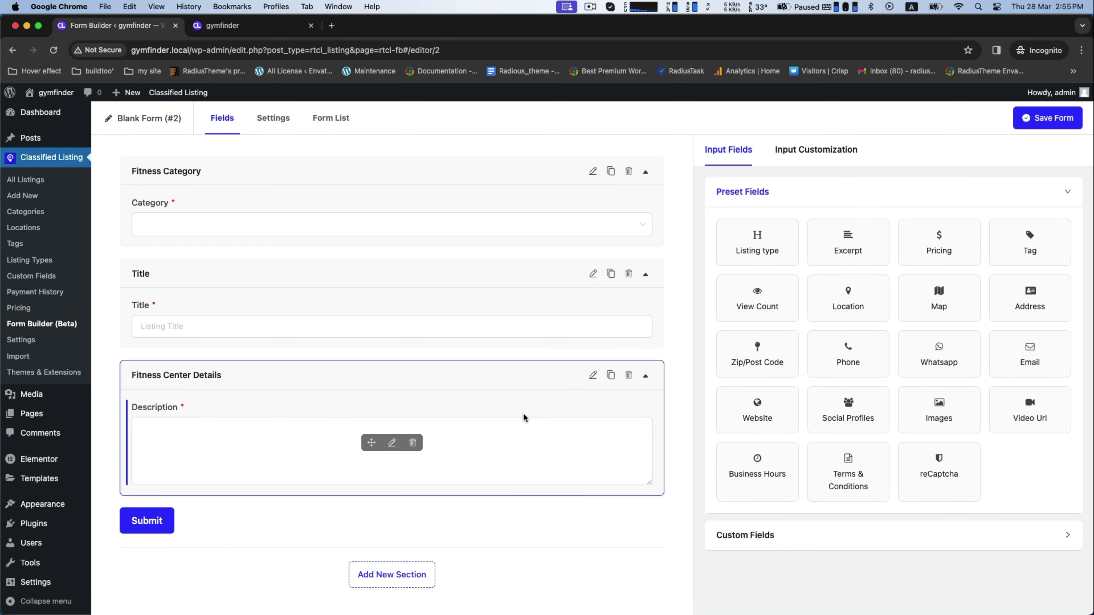
scroll(458, 406, down, 2)
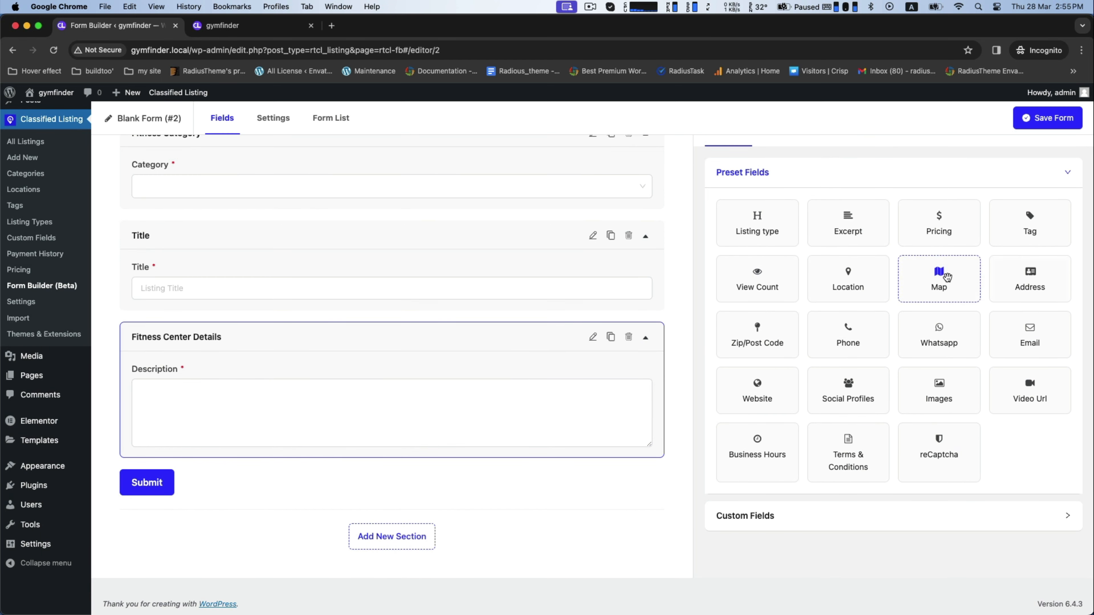
drag(1028, 220, 447, 472)
Add a new section below Fitness Center Details and title it "Fitness Info".
scroll(446, 474, down, 2)
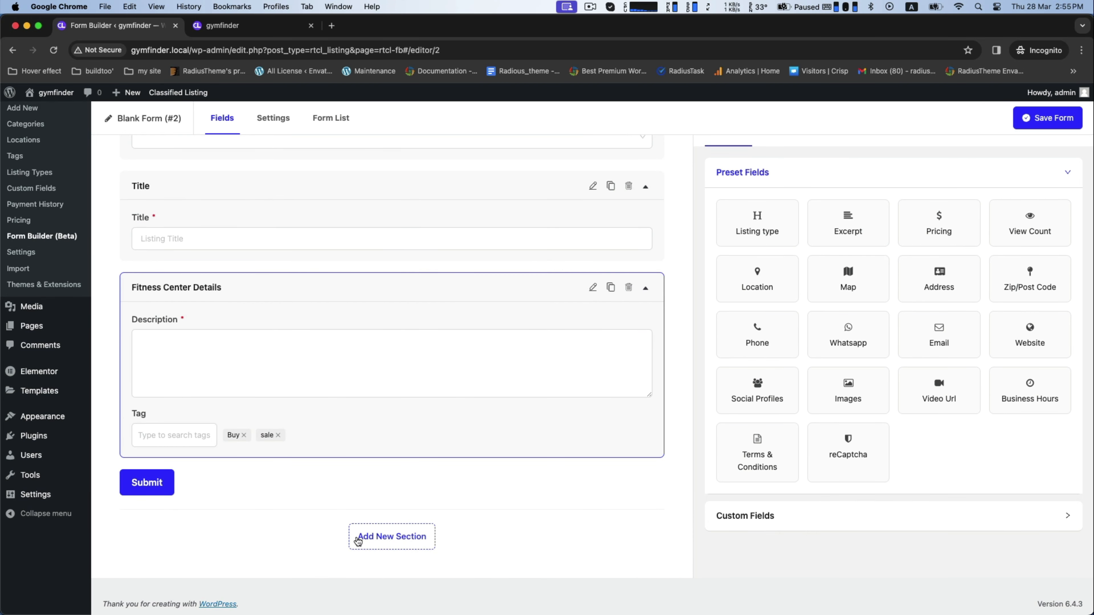
click(358, 537)
scroll(411, 491, down, 2)
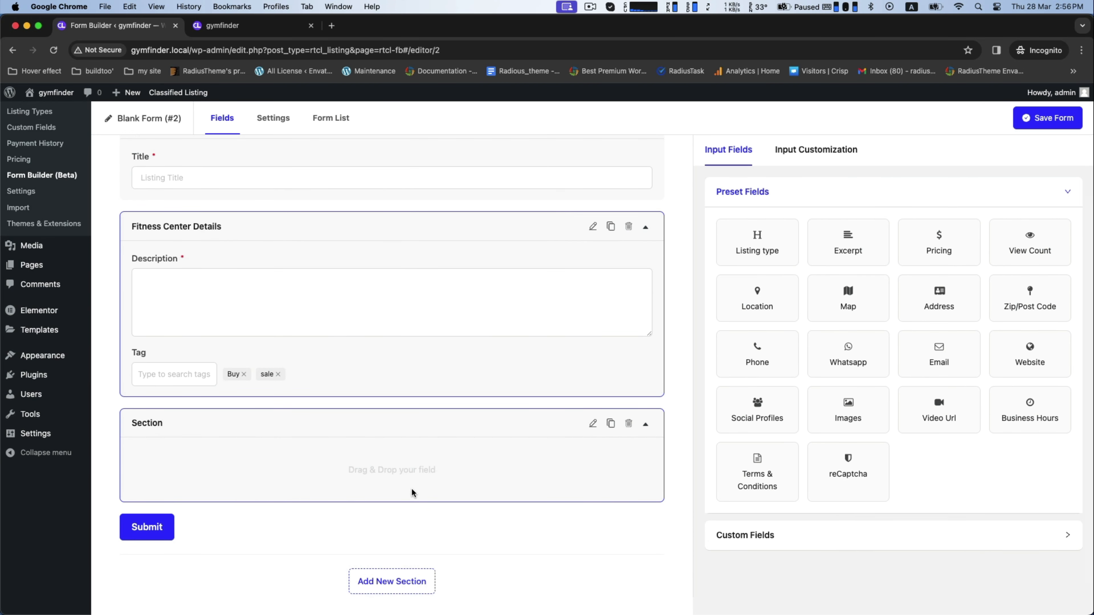
click(588, 424)
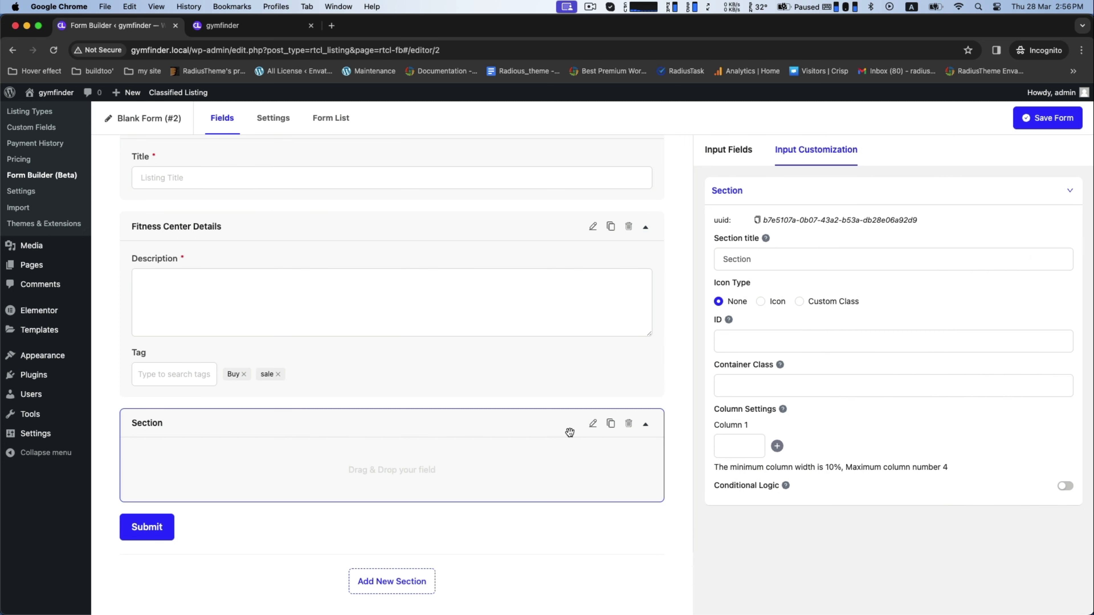
double_click(741, 260)
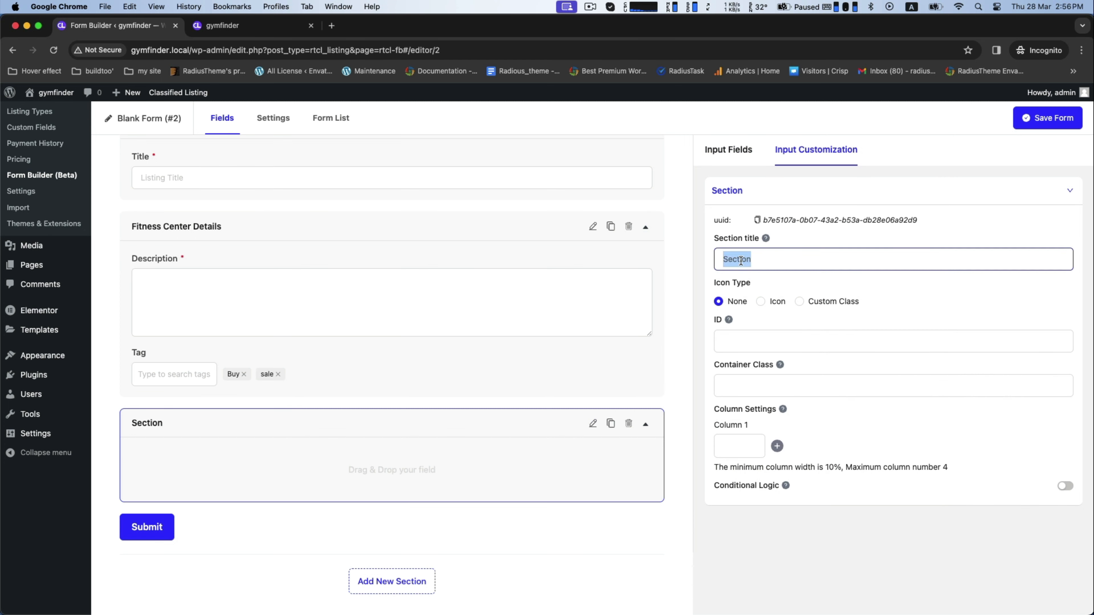
text(Fit)
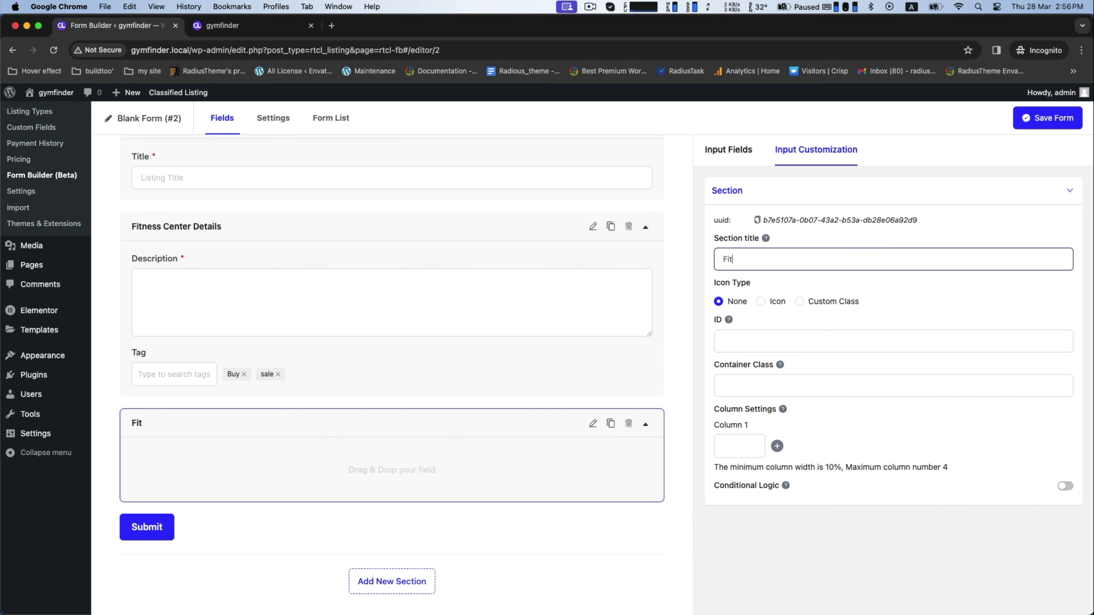
text(ness Info)
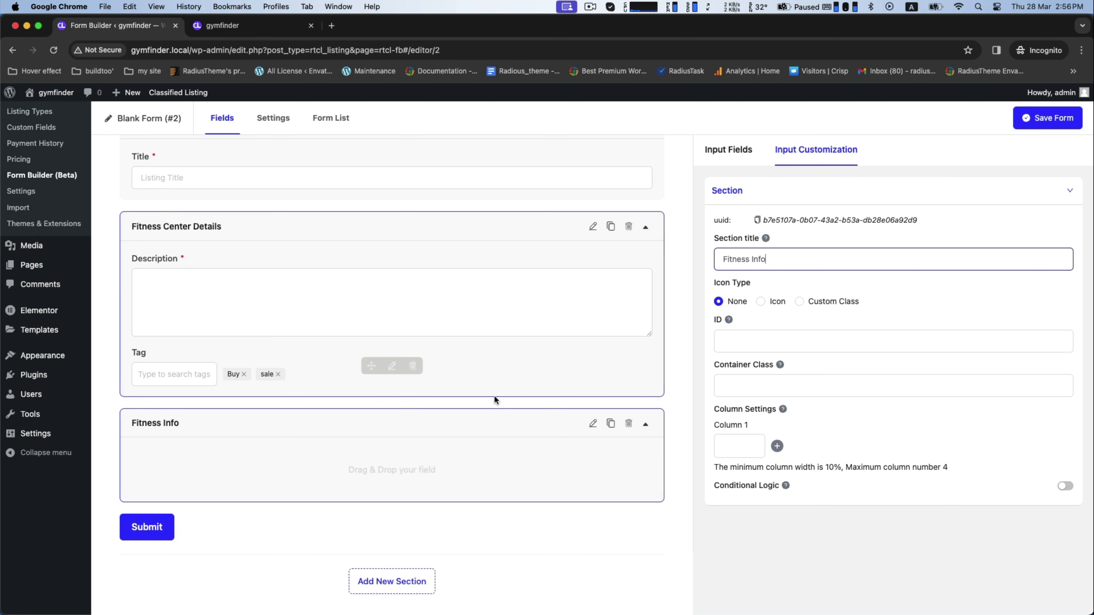
click(742, 167)
Add the preset Business Hours field to the Fitness Info section, with Social Profiles below it.
click(720, 151)
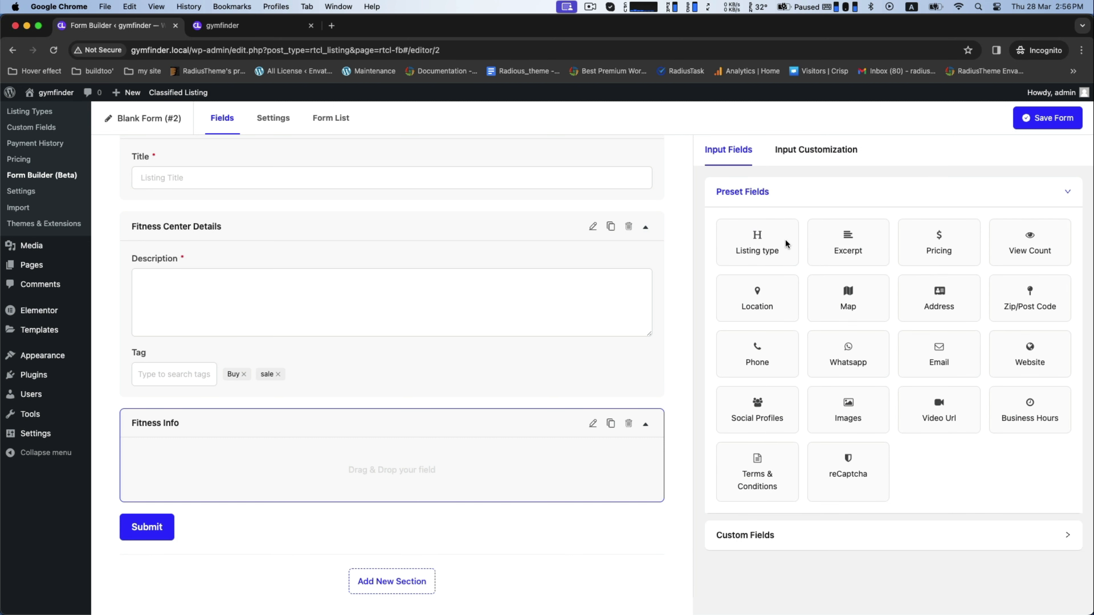
drag(1000, 420, 386, 467)
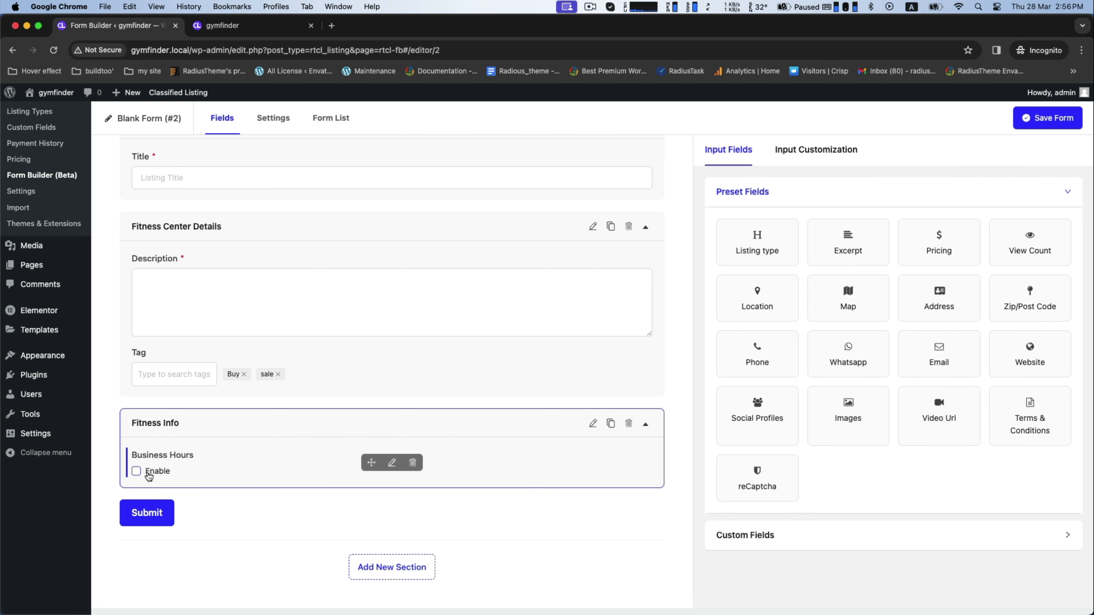
scroll(293, 465, down, 2)
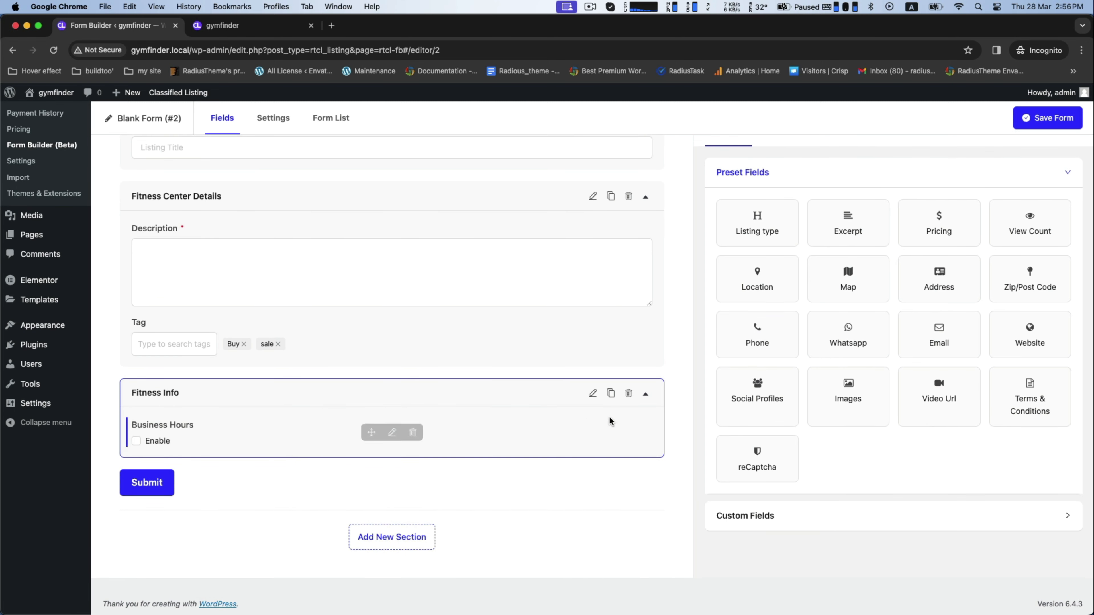
drag(766, 284, 773, 283)
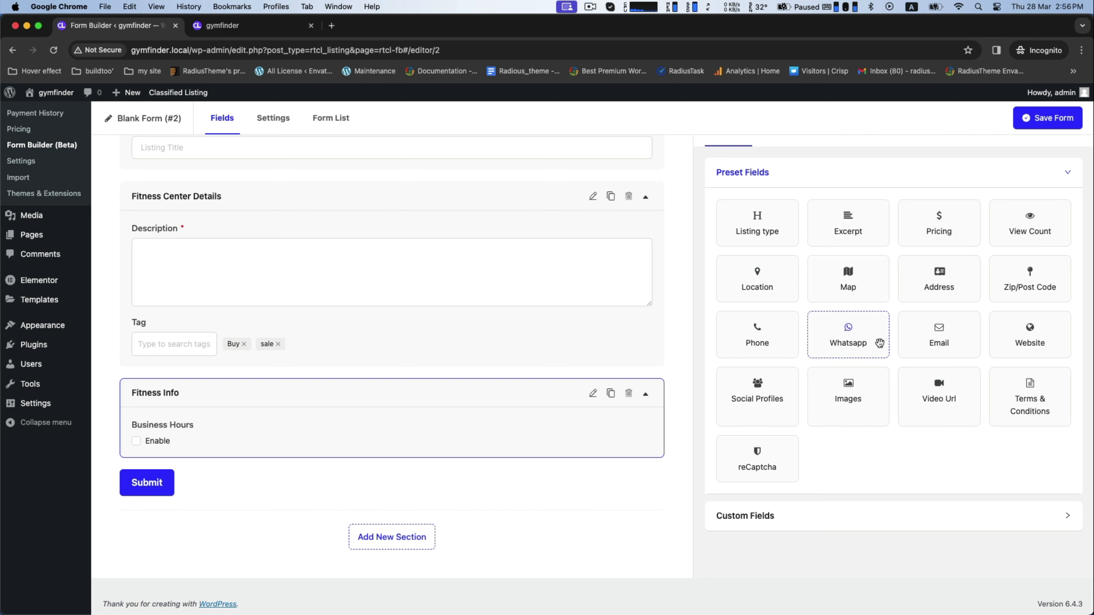
drag(749, 396, 509, 479)
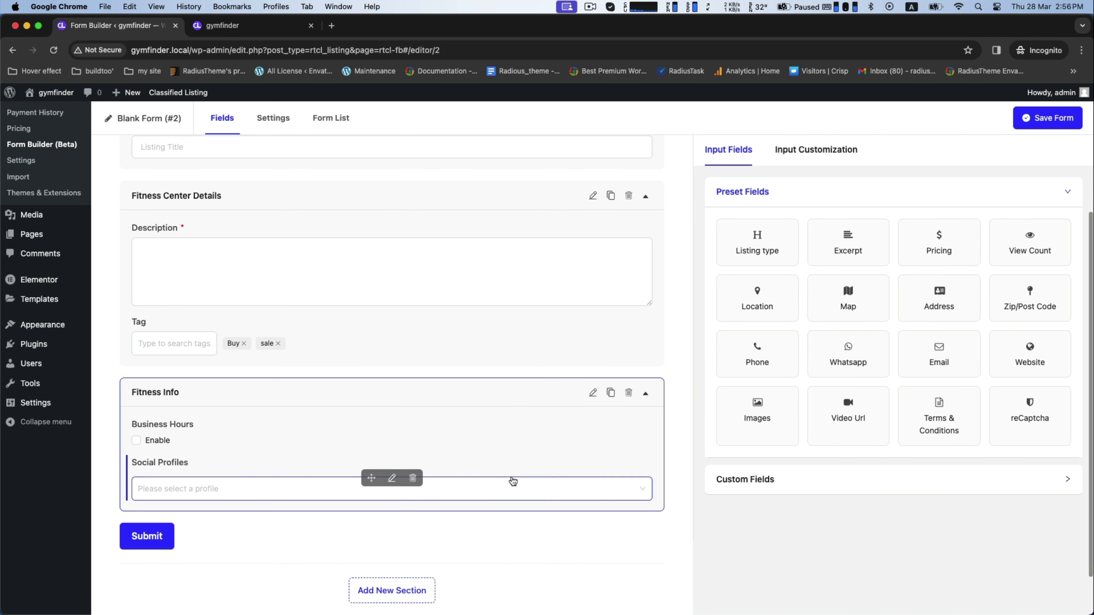
Add a custom Checkbox field below Social Profiles in the Fitness Info section.
scroll(496, 476, down, 2)
click(788, 487)
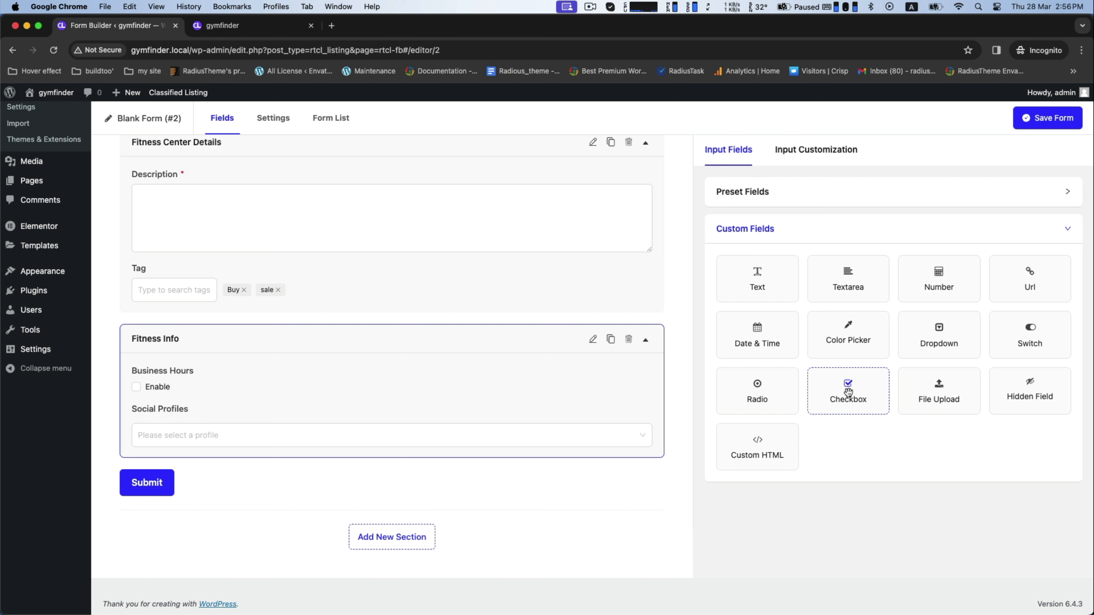
drag(848, 391, 577, 474)
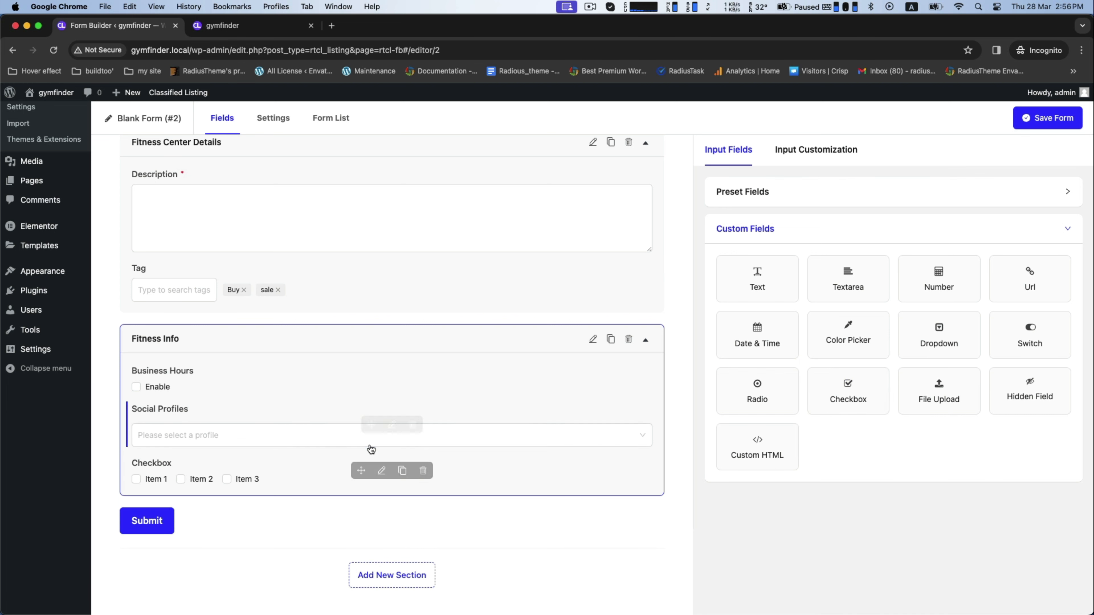
Set the label of the Checkbox field in Fitness Info to "Open To General Public".
click(393, 426)
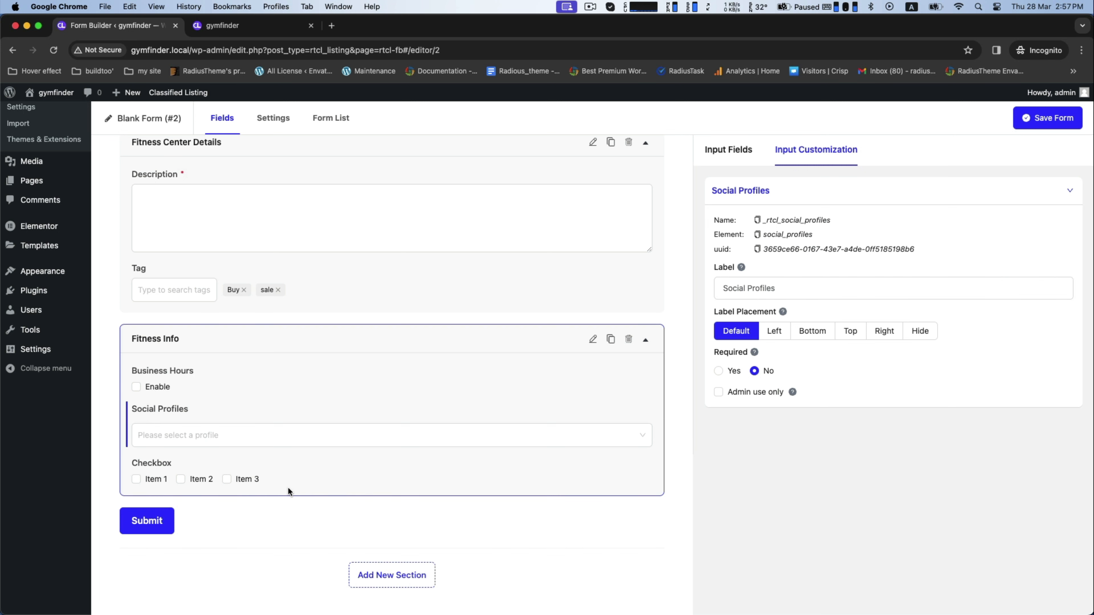
click(381, 471)
double_click(750, 187)
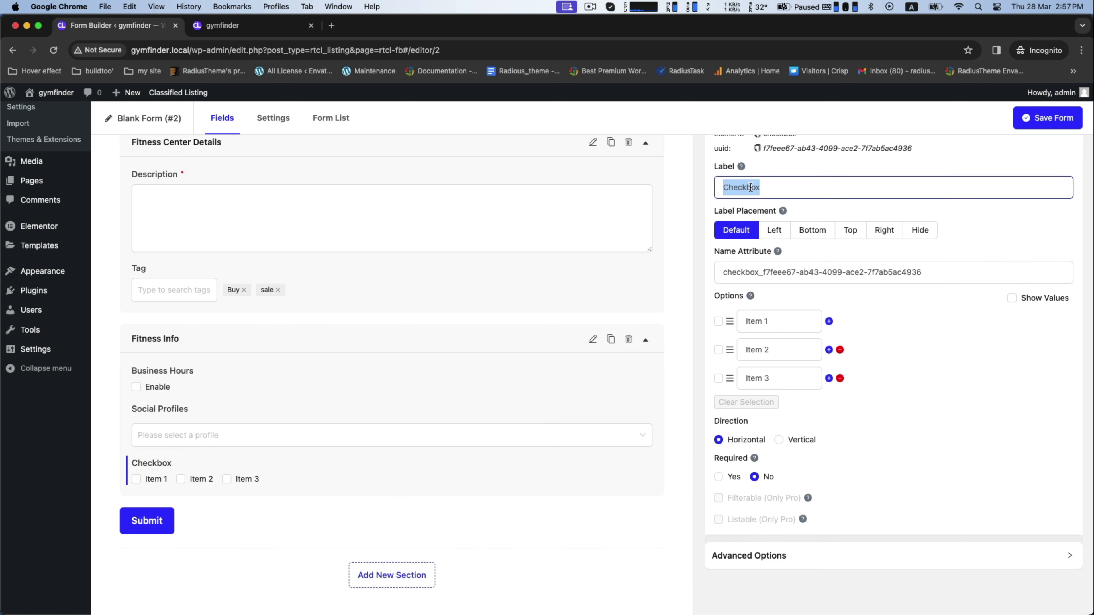
text(Open To General Public)
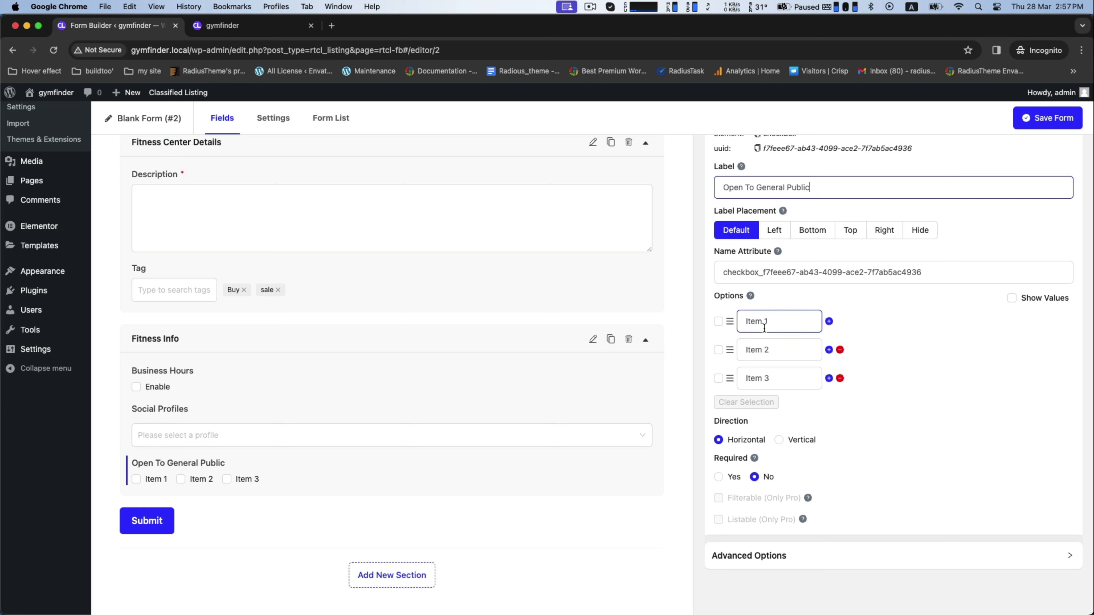
Reduce the Open To General Public checkbox's options to Yes and No, and save the form.
triple_click(757, 321)
text(Yes)
double_click(748, 349)
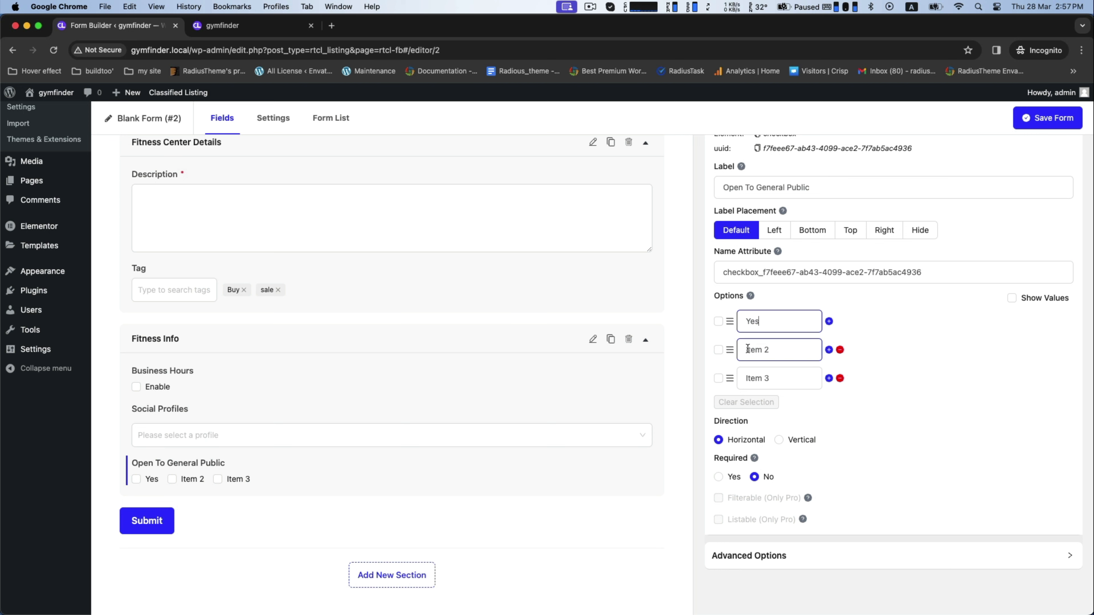
text(No)
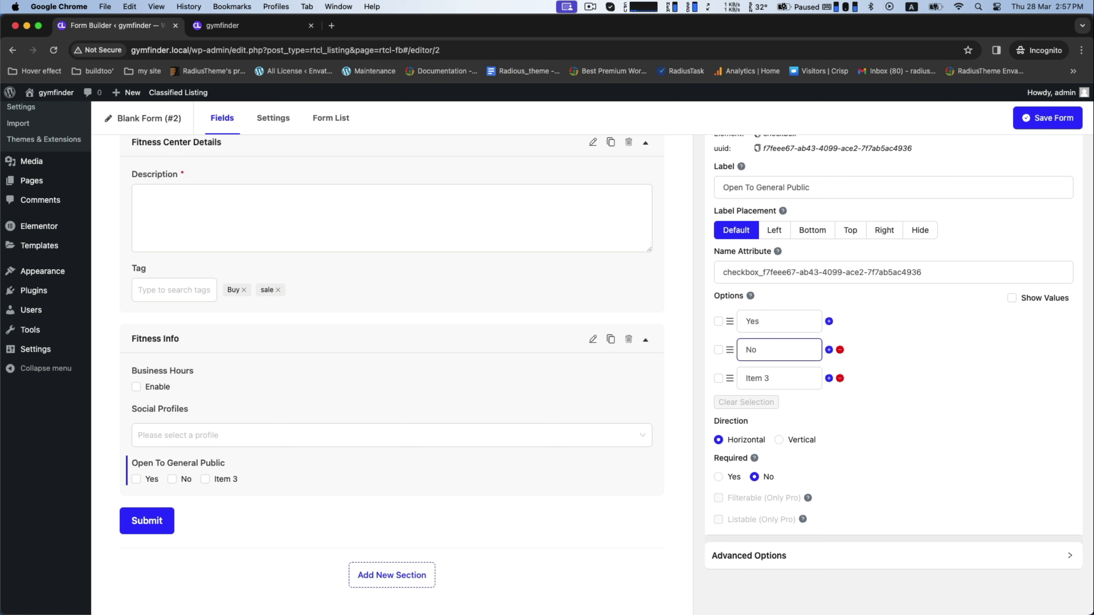
click(840, 378)
mouse_move(379, 472)
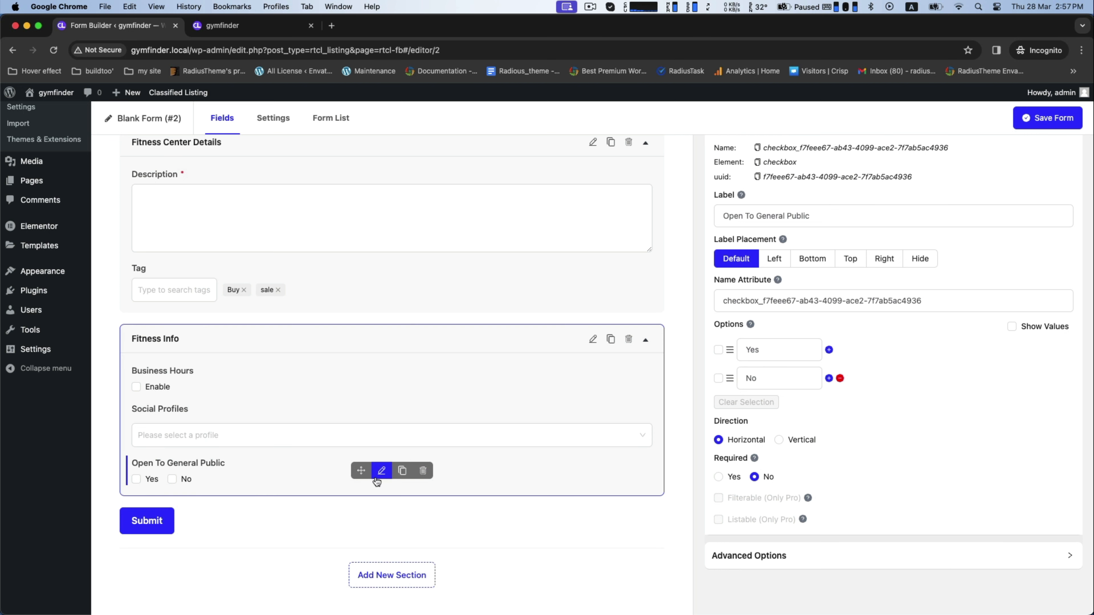
click(1037, 118)
Duplicate the Open To General Public checkbox field and label the copy "Offer Classes".
scroll(569, 293, down, 2)
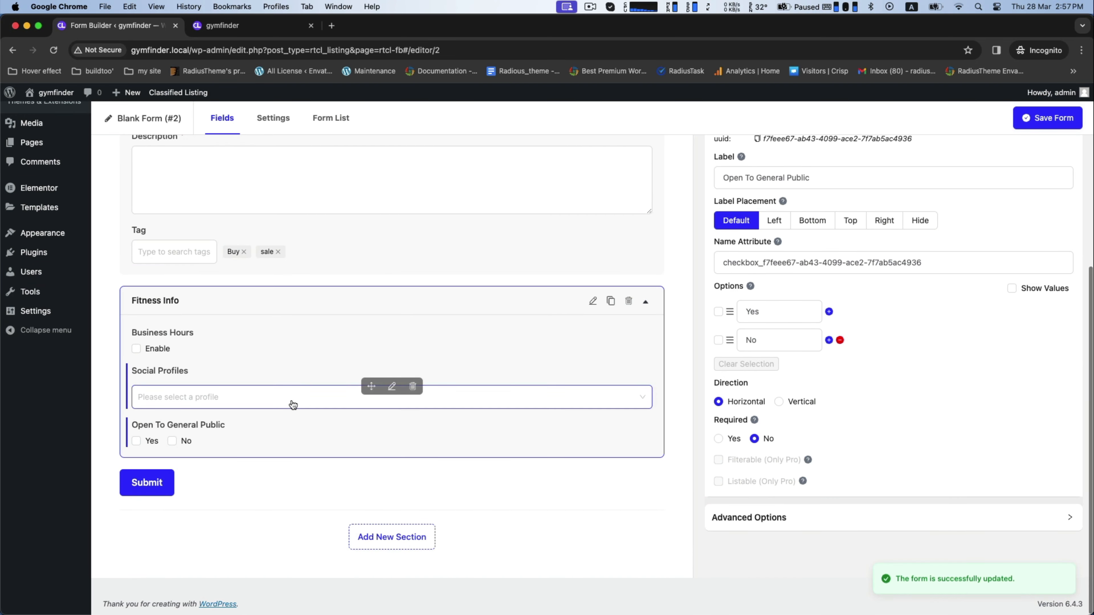
click(402, 433)
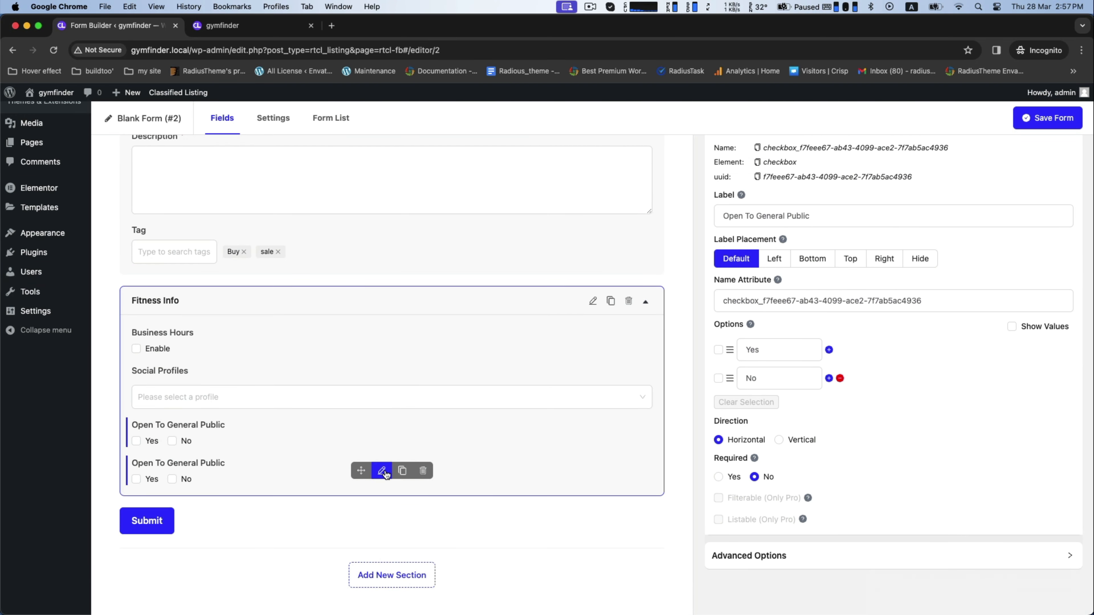
click(382, 470)
triple_click(750, 215)
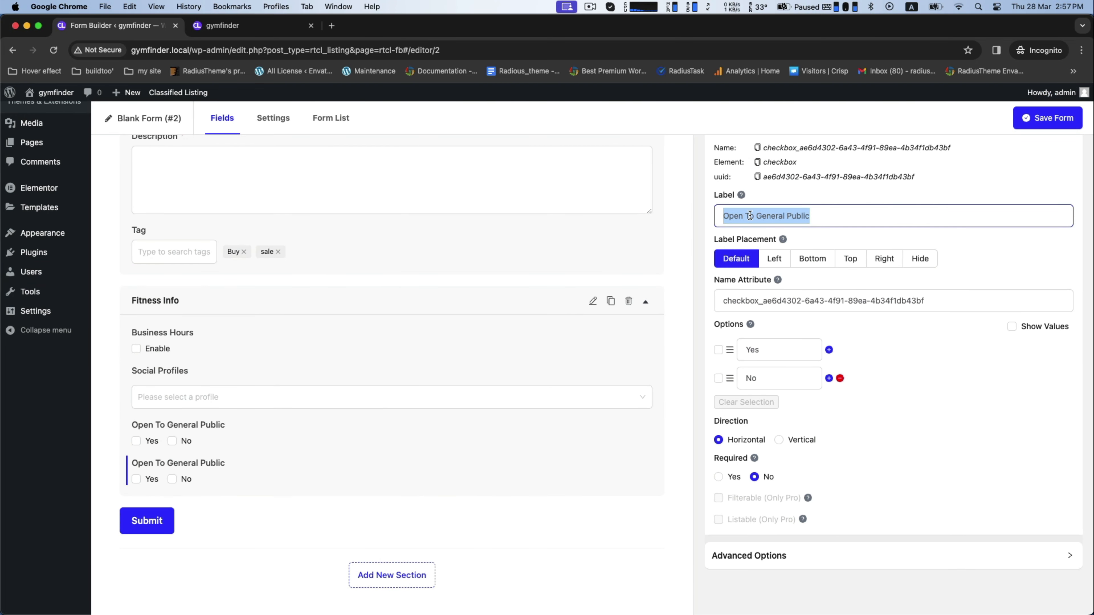
text(Offer Classes)
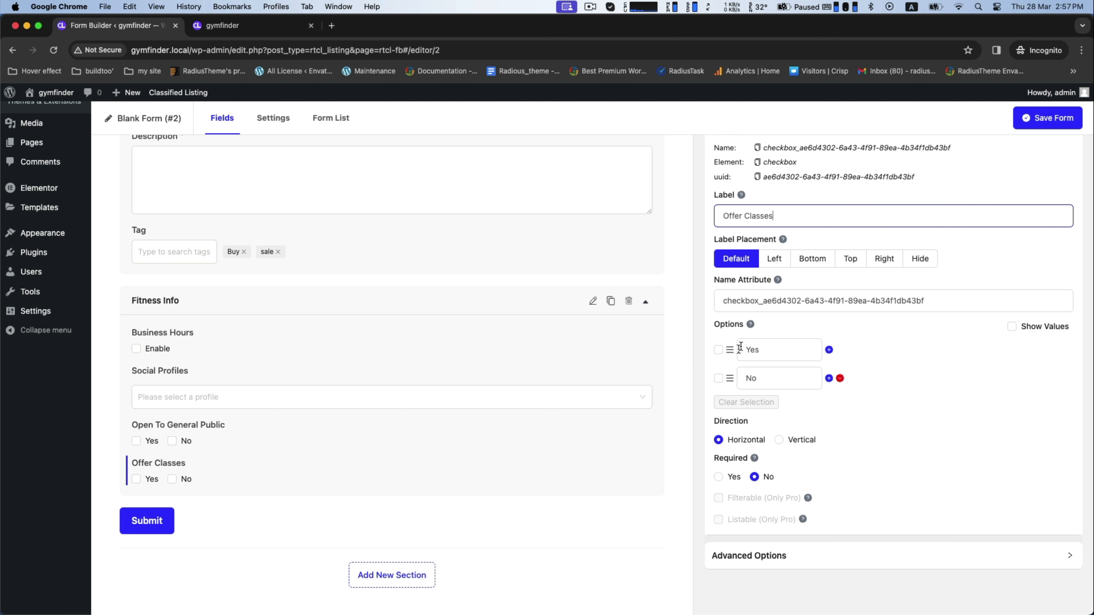
Duplicate the Offer Classes checkbox field with the label "Free Parking" and save the form.
click(402, 472)
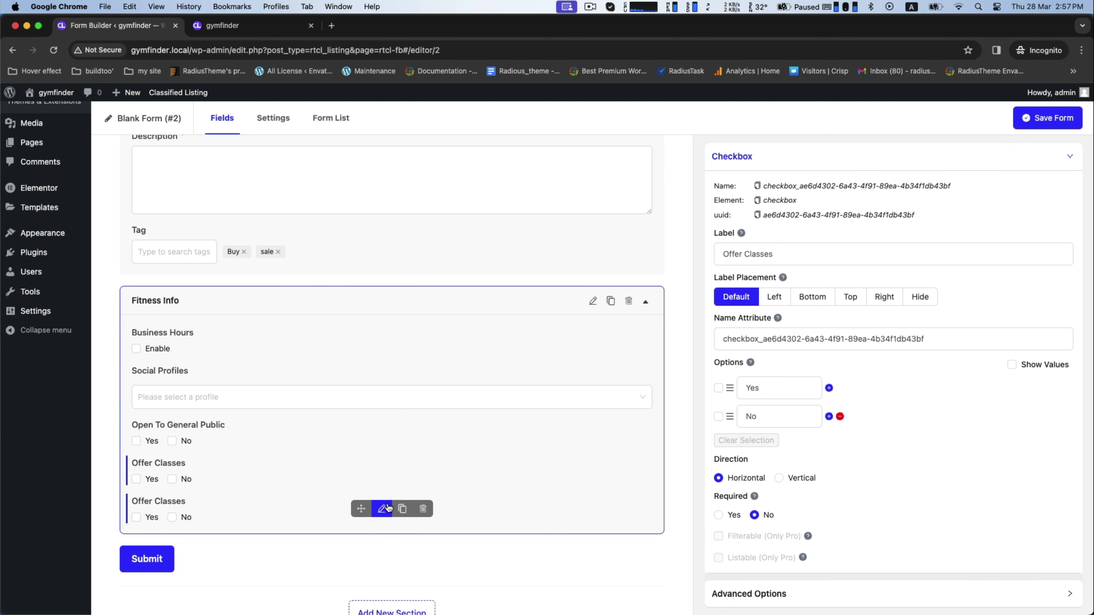
click(383, 509)
triple_click(752, 254)
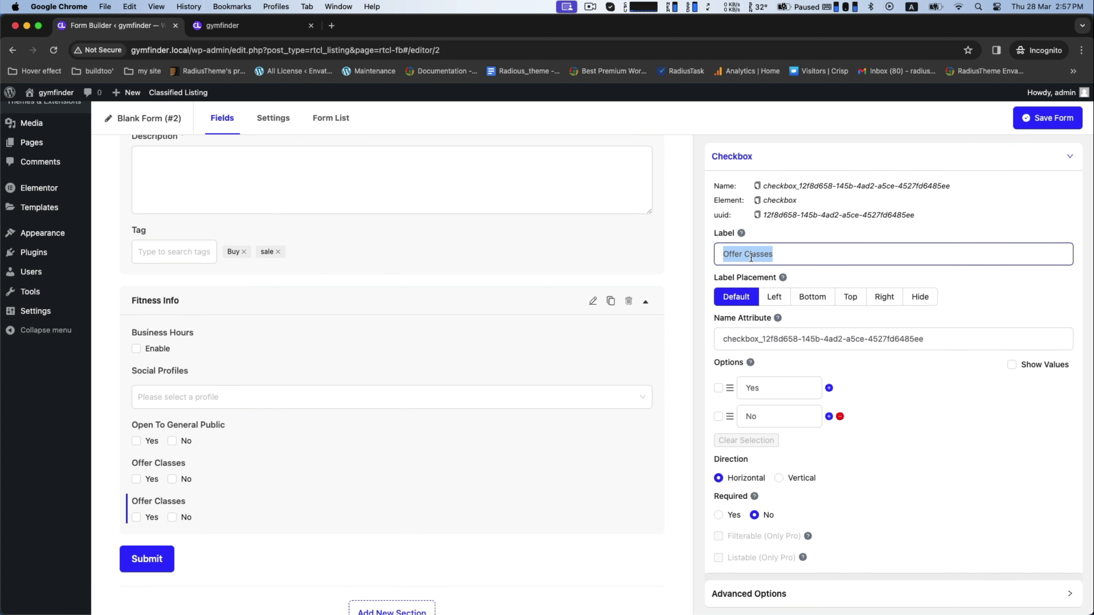
text(Free Parking)
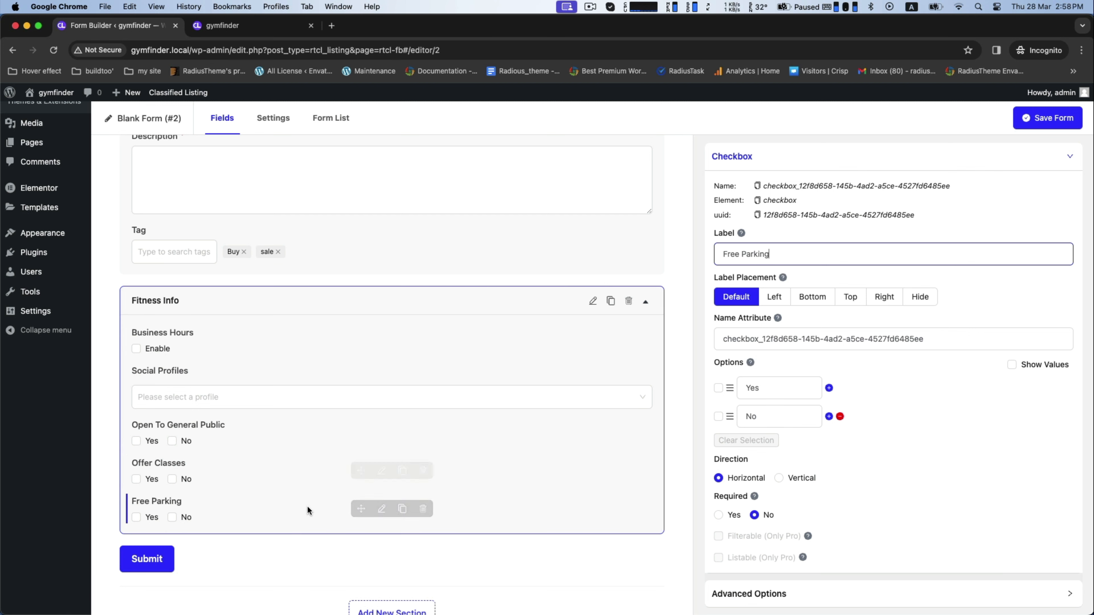
click(1060, 115)
Add a new section below Fitness Info and title it "Image / Video".
scroll(364, 406, down, 2)
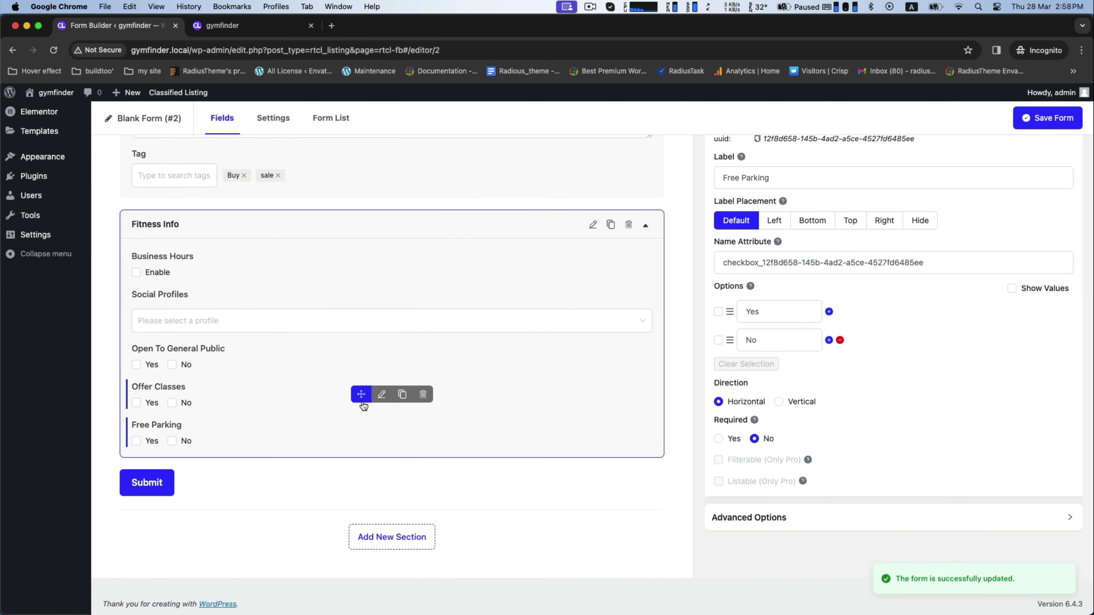
click(371, 538)
scroll(399, 487, down, 2)
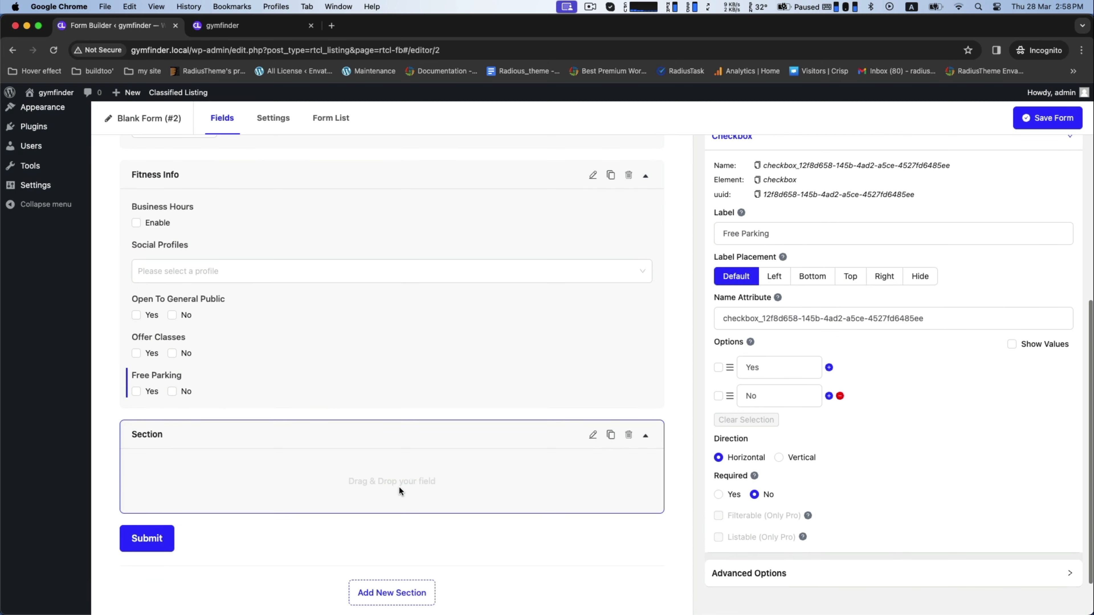
click(593, 436)
click(814, 259)
double_click(784, 259)
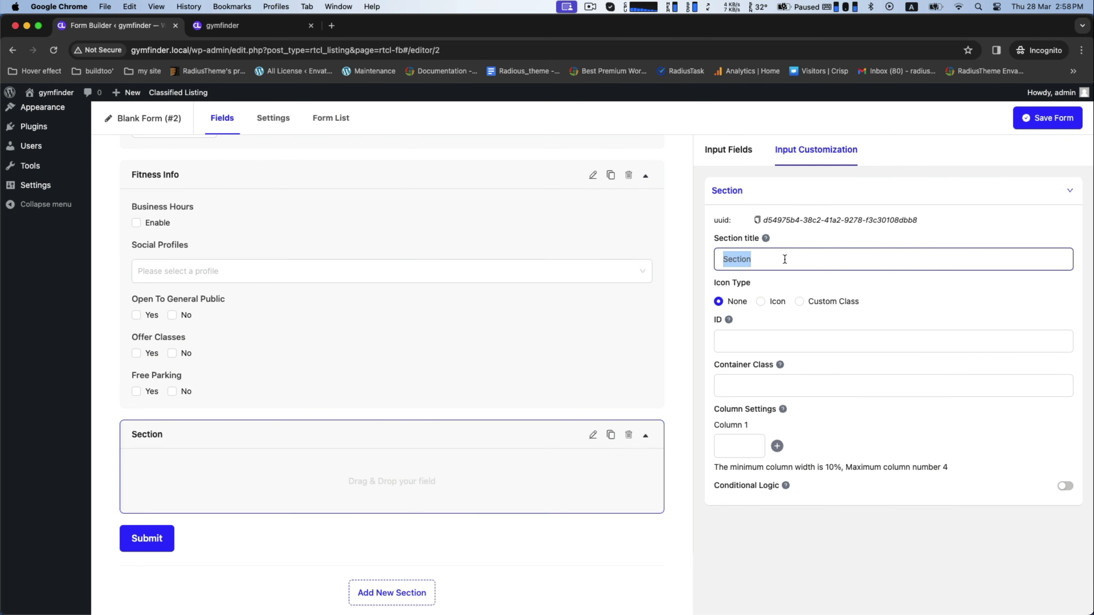
text(Image /)
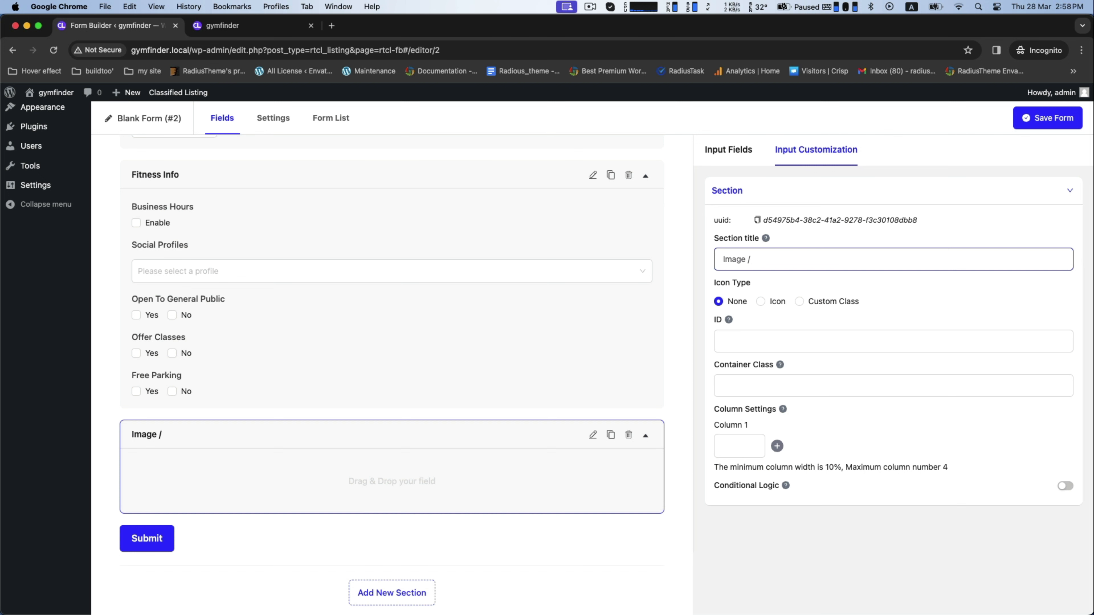
text( Video)
Add another section below Image / Video and title it "Contact Info".
click(372, 593)
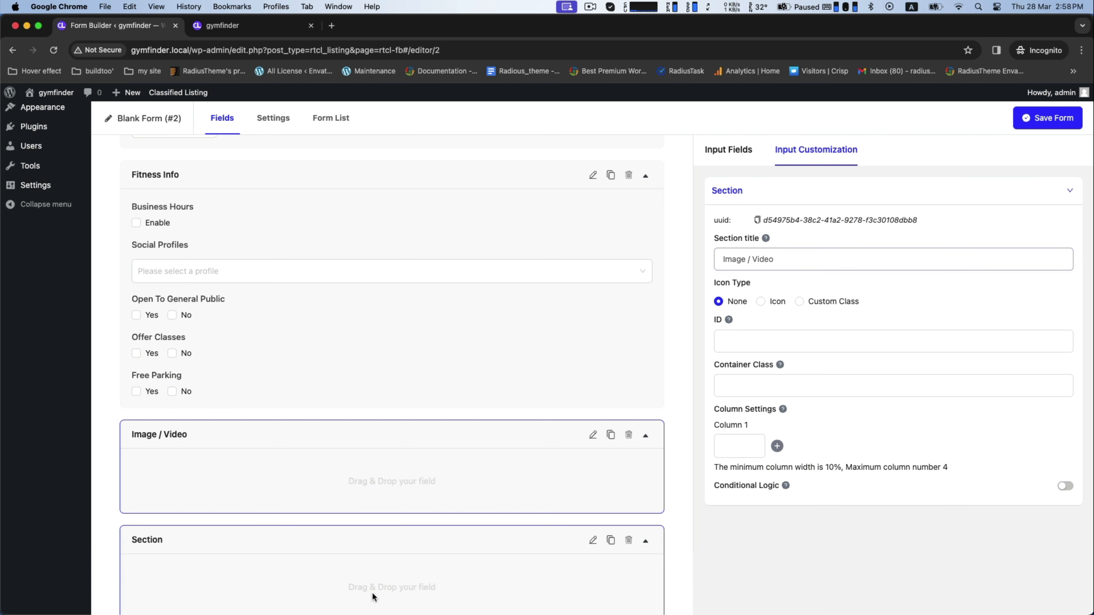
scroll(595, 409, down, 4)
click(593, 380)
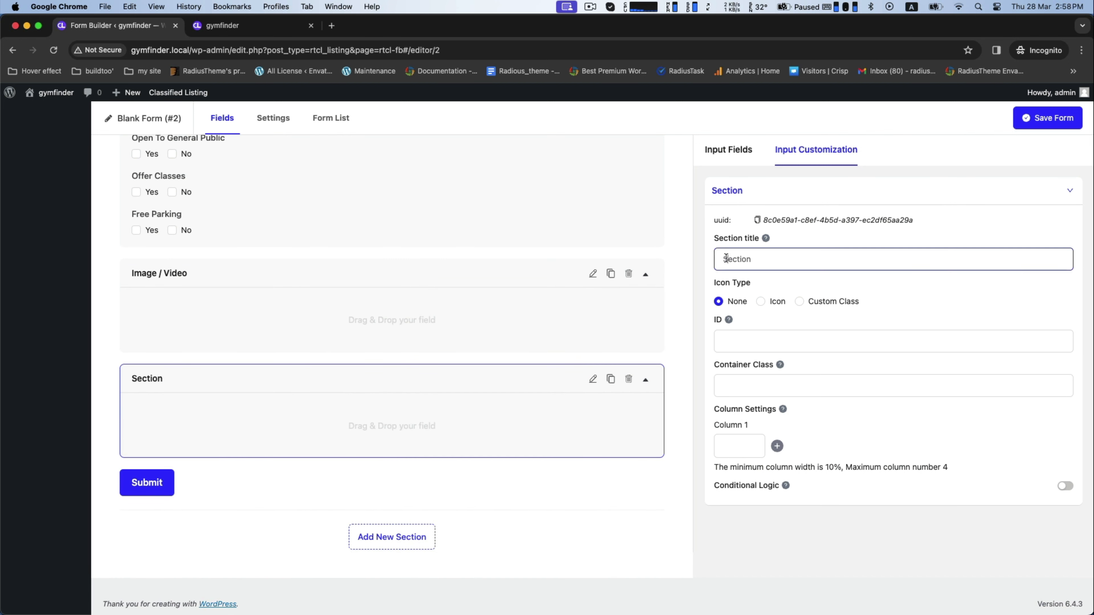
double_click(726, 258)
text(Contact Info)
Add the Phone, Address, Zip/Post Code and Map preset fields to the Contact Info section and save the form.
click(729, 150)
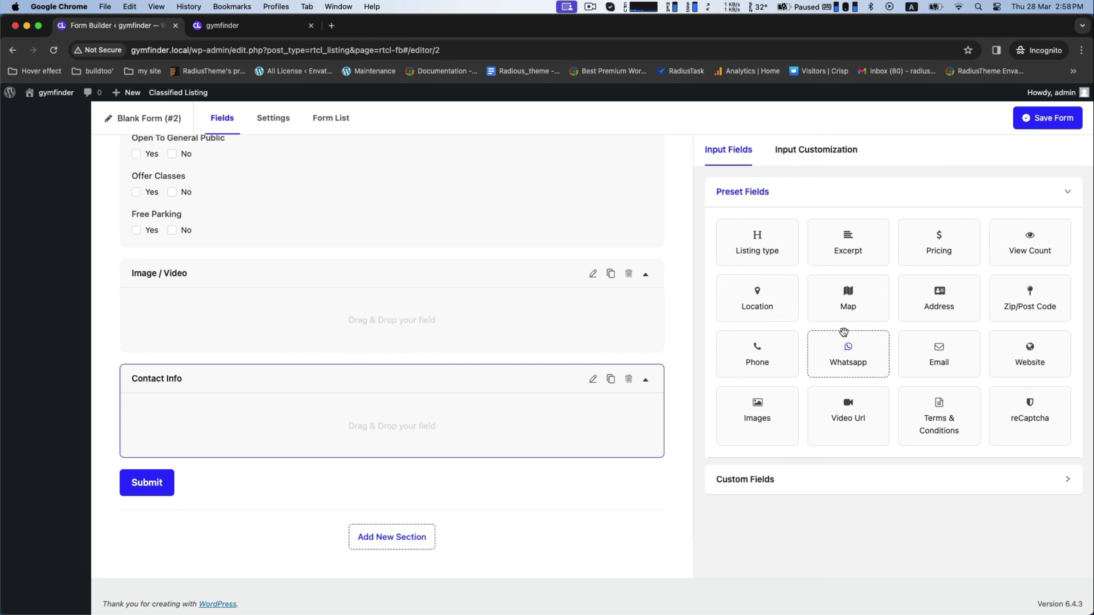
drag(757, 353, 505, 415)
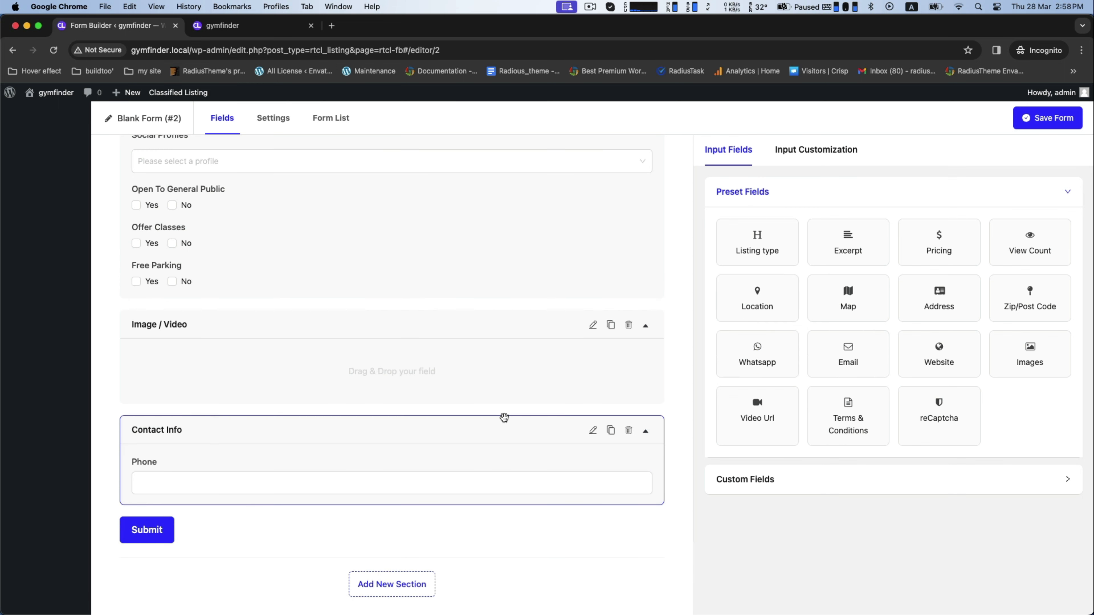
drag(938, 311, 366, 489)
scroll(367, 492, down, 2)
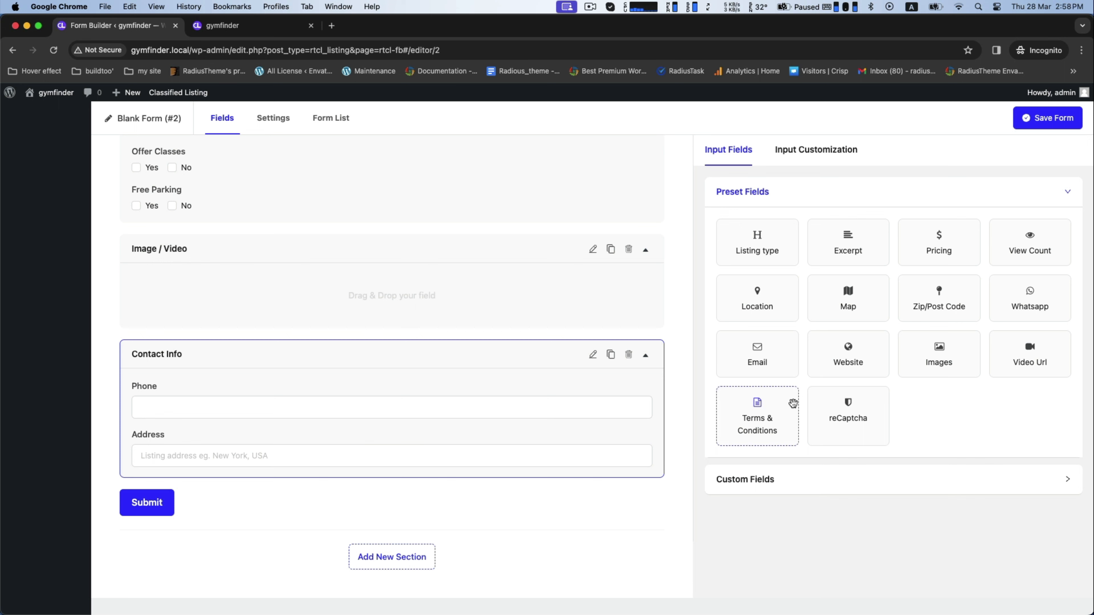
drag(935, 303, 370, 489)
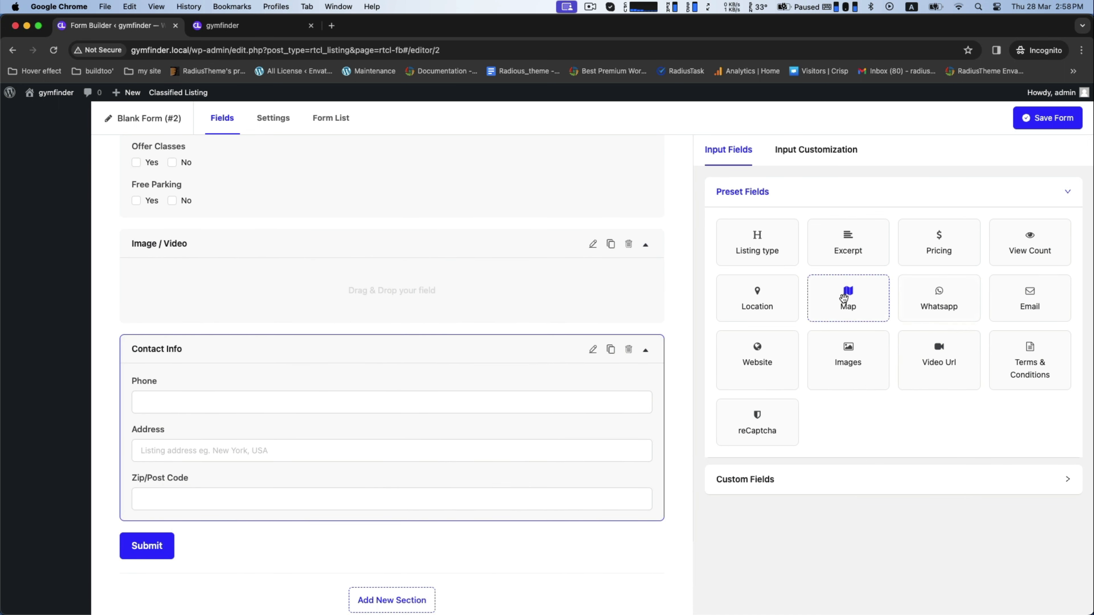
drag(848, 299, 483, 464)
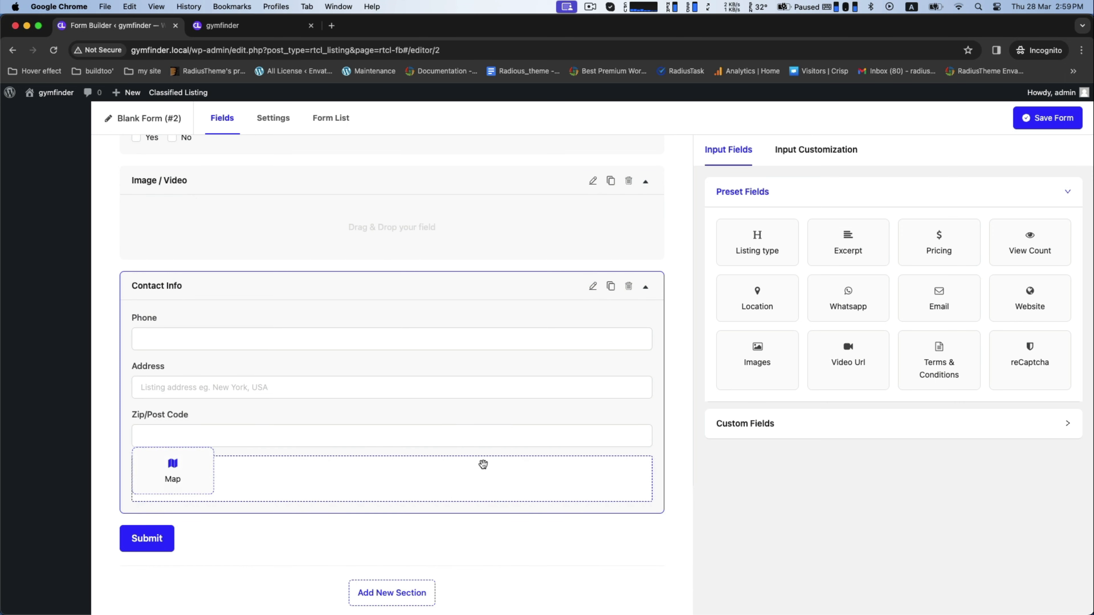
scroll(474, 508, down, 2)
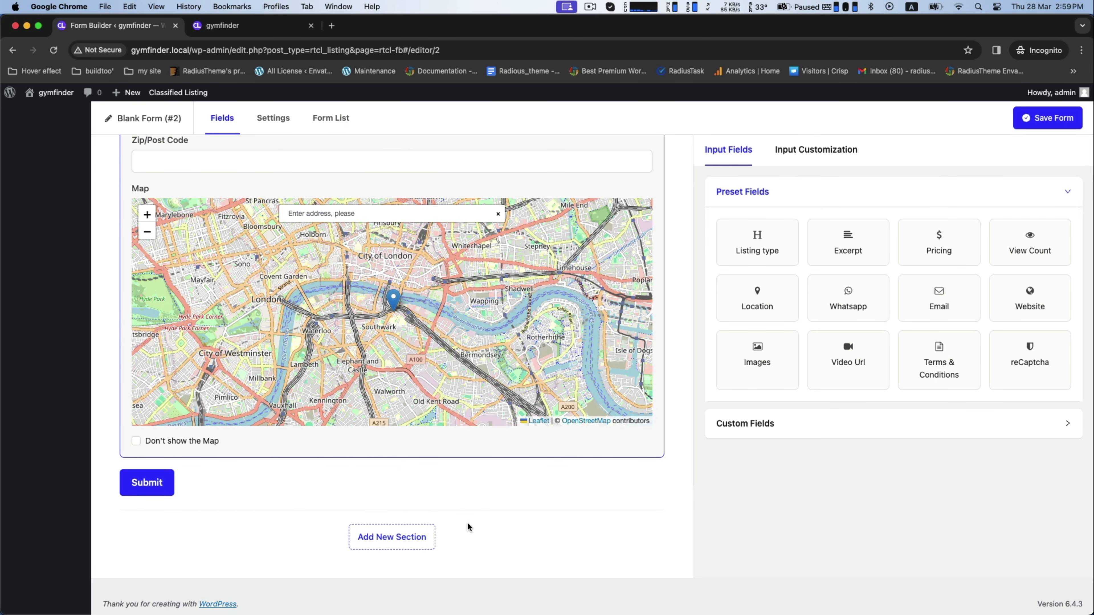
scroll(541, 502, up, 15)
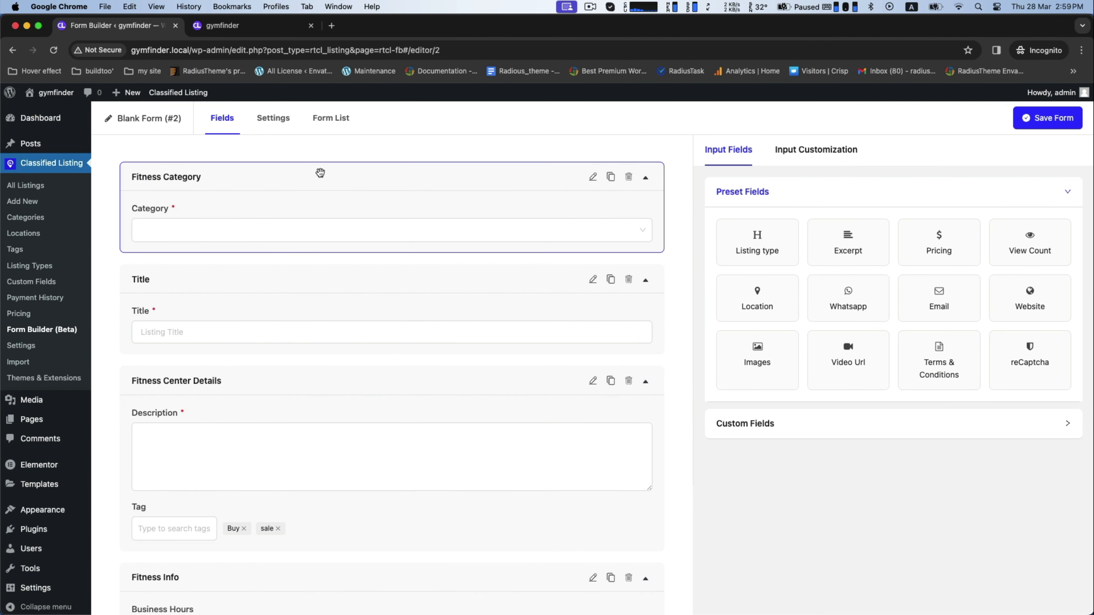
click(1044, 118)
Rename the form as "Gym".
click(168, 125)
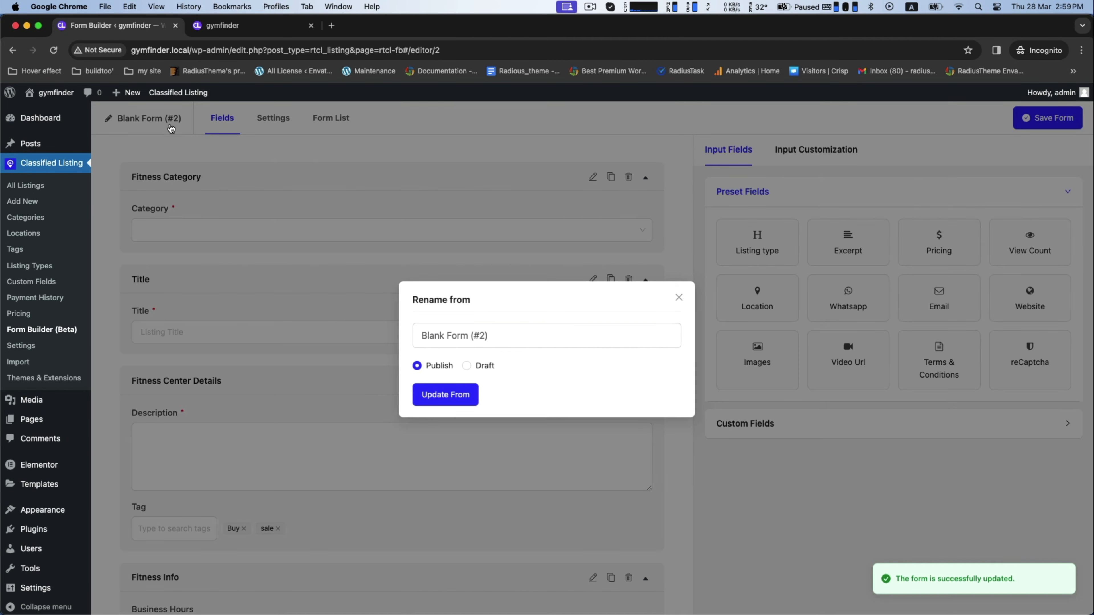
triple_click(493, 335)
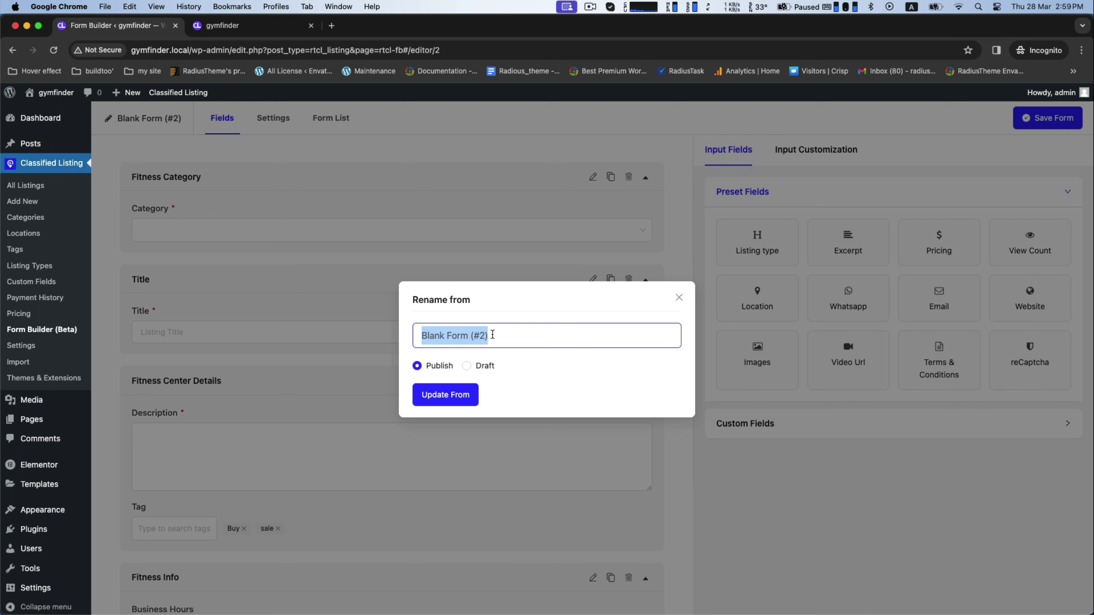
text(Gym)
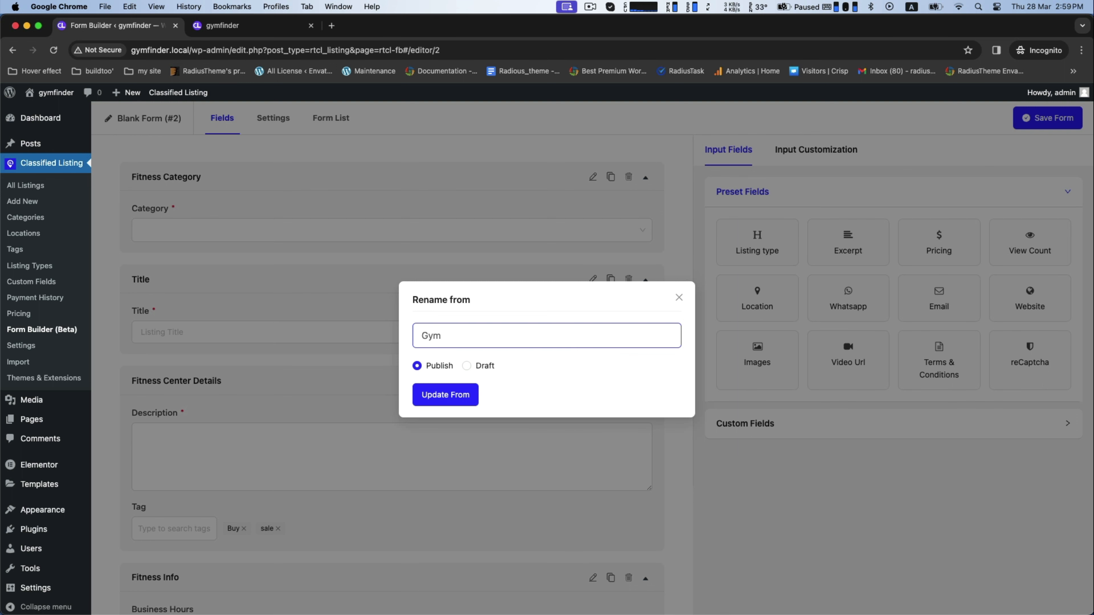
click(445, 395)
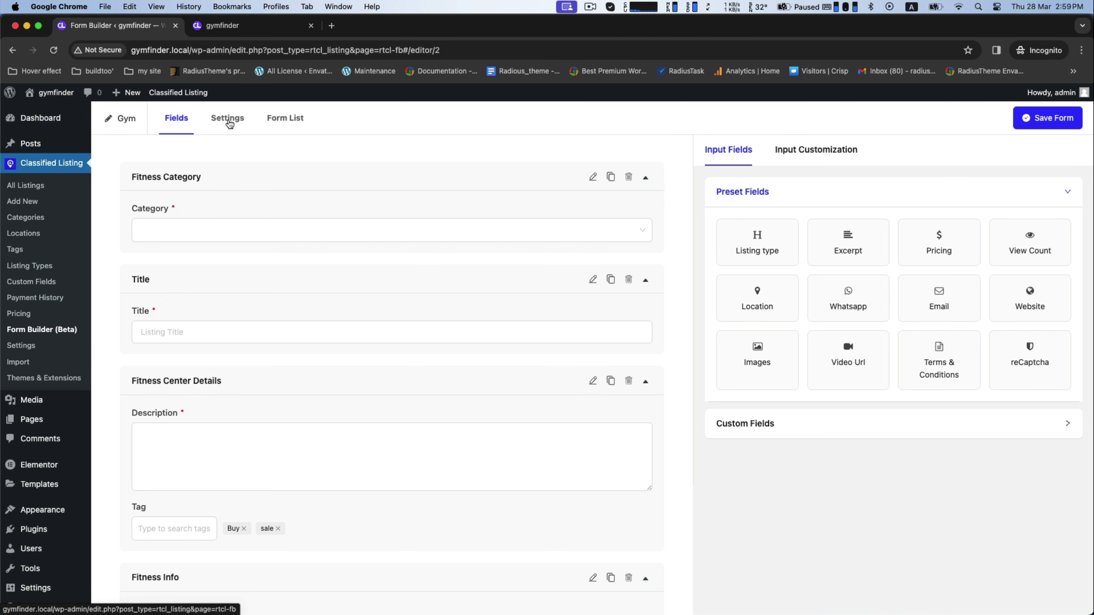
Make the Gym form the default in the form list and delete the Sample Form.
click(229, 122)
click(285, 118)
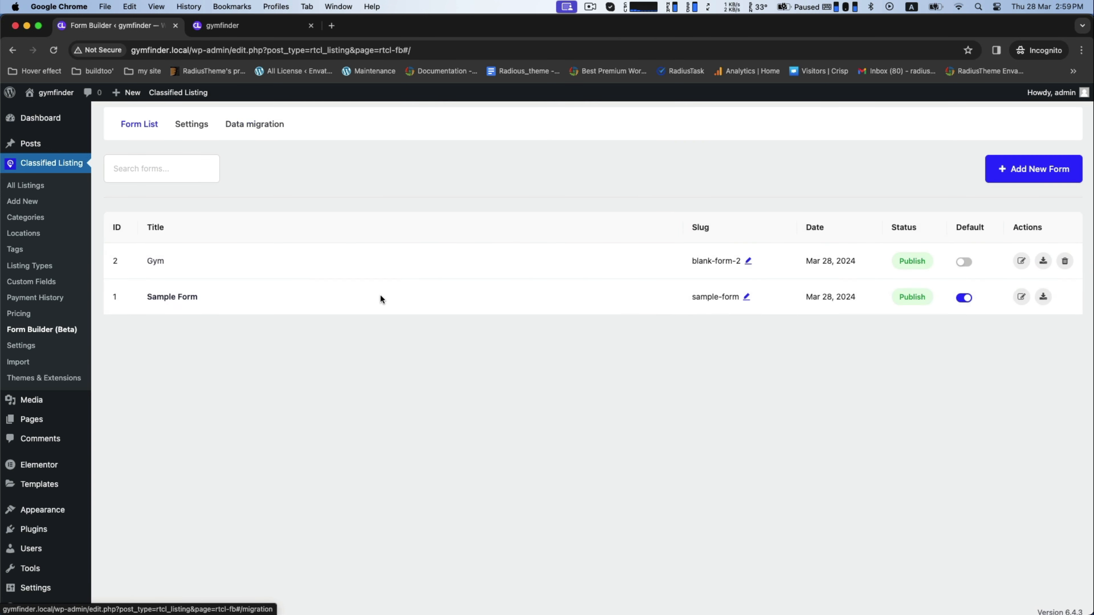
click(965, 262)
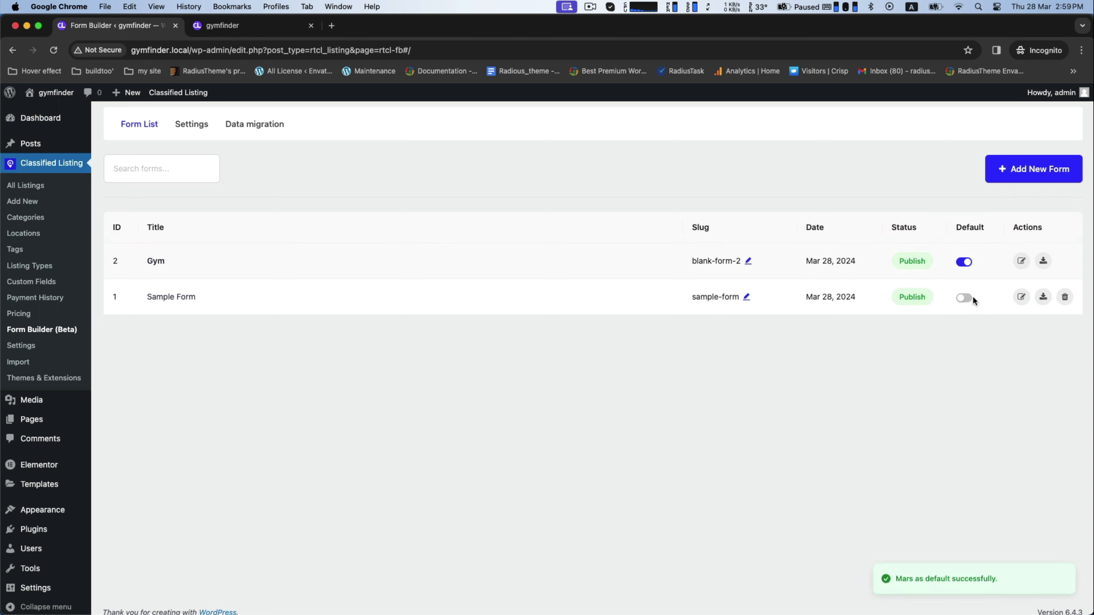
click(1065, 298)
click(1072, 276)
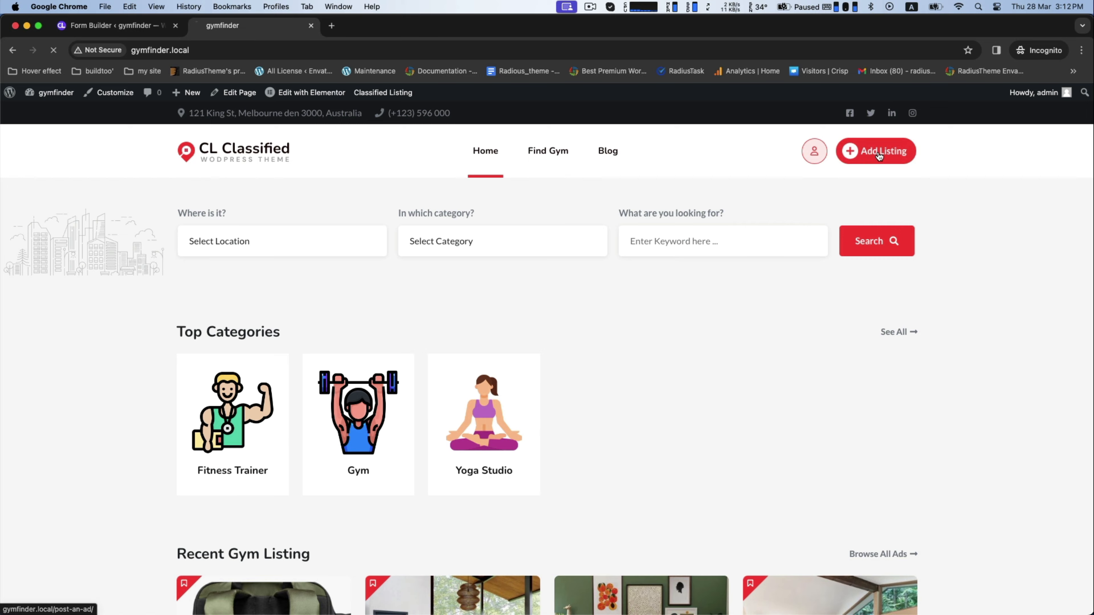
Open the Add Listing page on the gymfinder site and examine the submission form's sections from Fitness Category to Contact Info.
click(876, 151)
scroll(591, 279, down, 2)
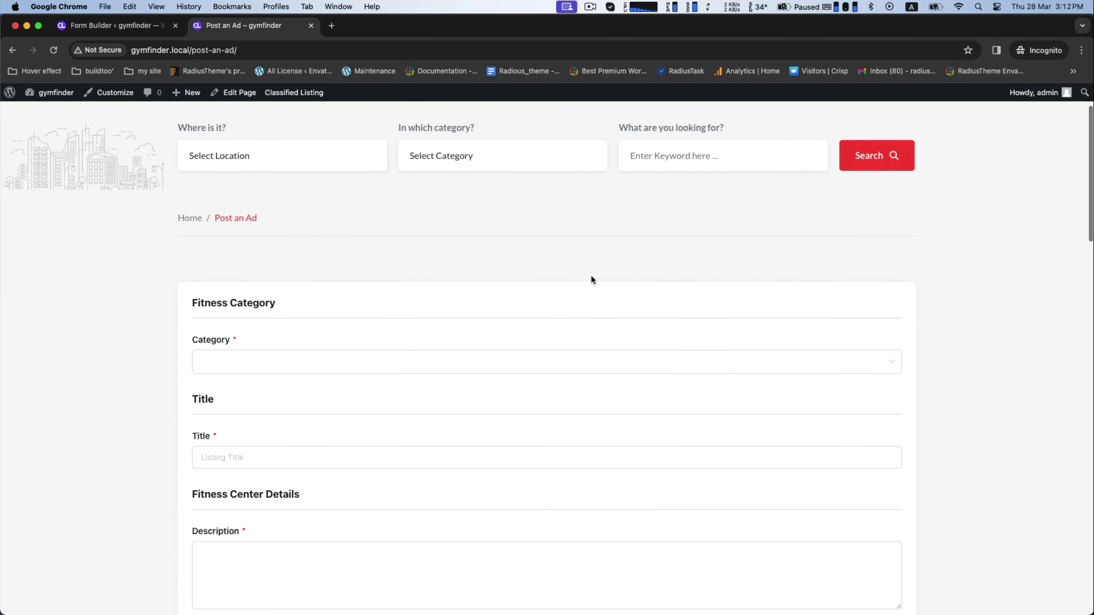
drag(192, 302, 289, 300)
scroll(288, 300, down, 5)
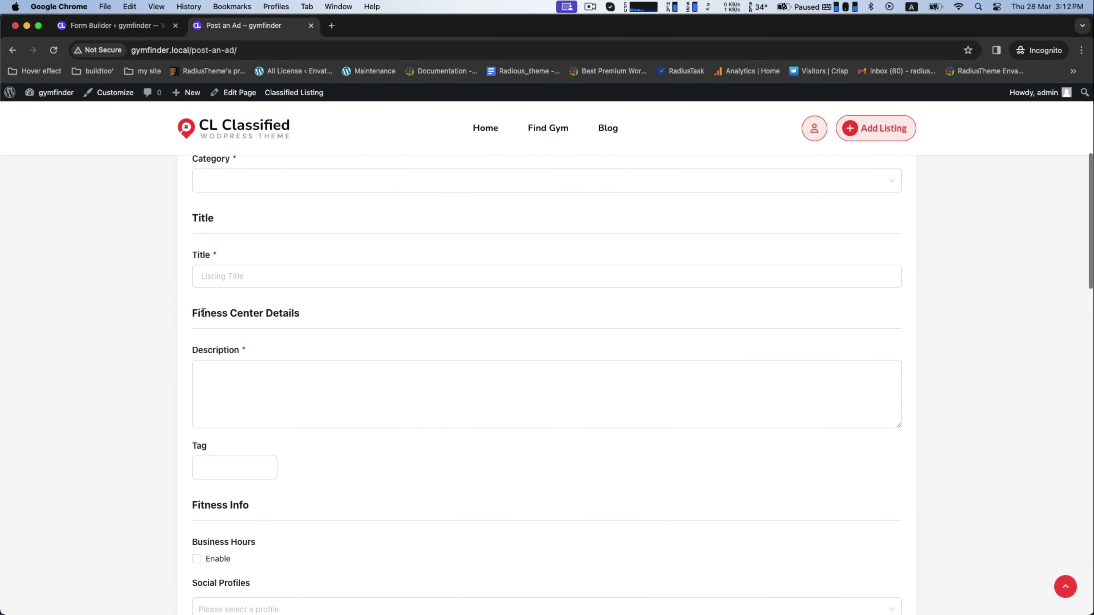
drag(193, 313, 321, 313)
scroll(345, 312, down, 5)
drag(198, 296, 268, 297)
scroll(270, 298, down, 2)
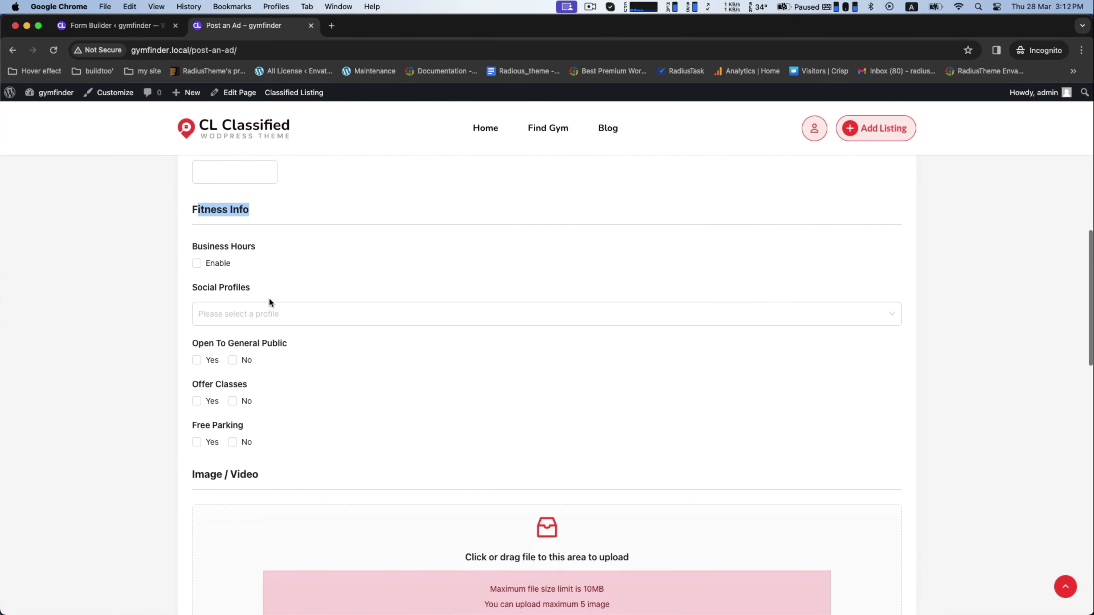
scroll(269, 298, down, 6)
drag(211, 226, 273, 228)
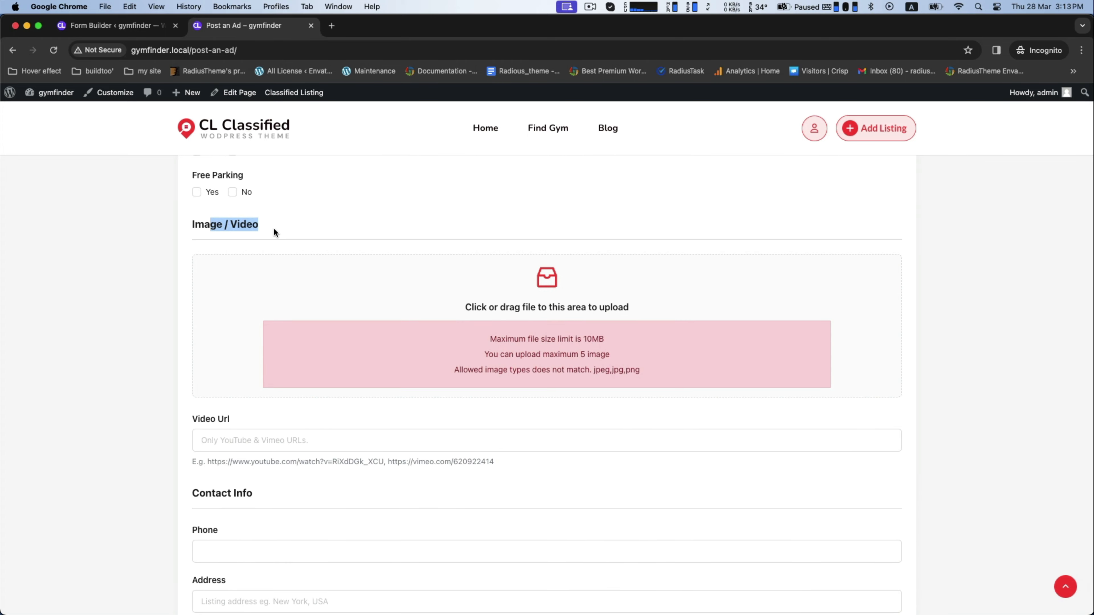
scroll(274, 228, down, 7)
drag(211, 184, 276, 185)
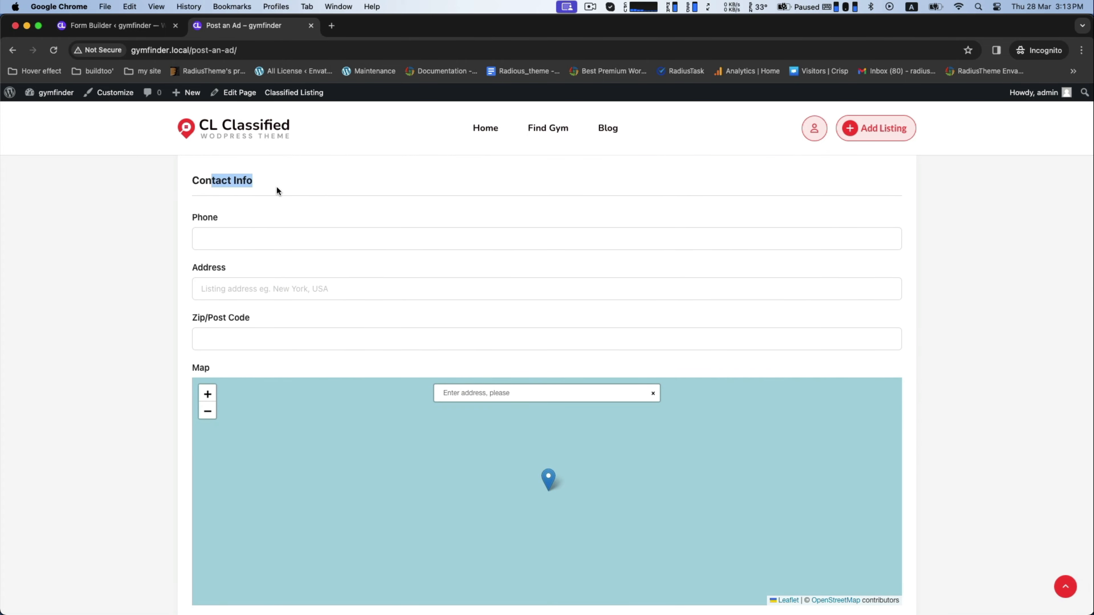
scroll(276, 186, down, 6)
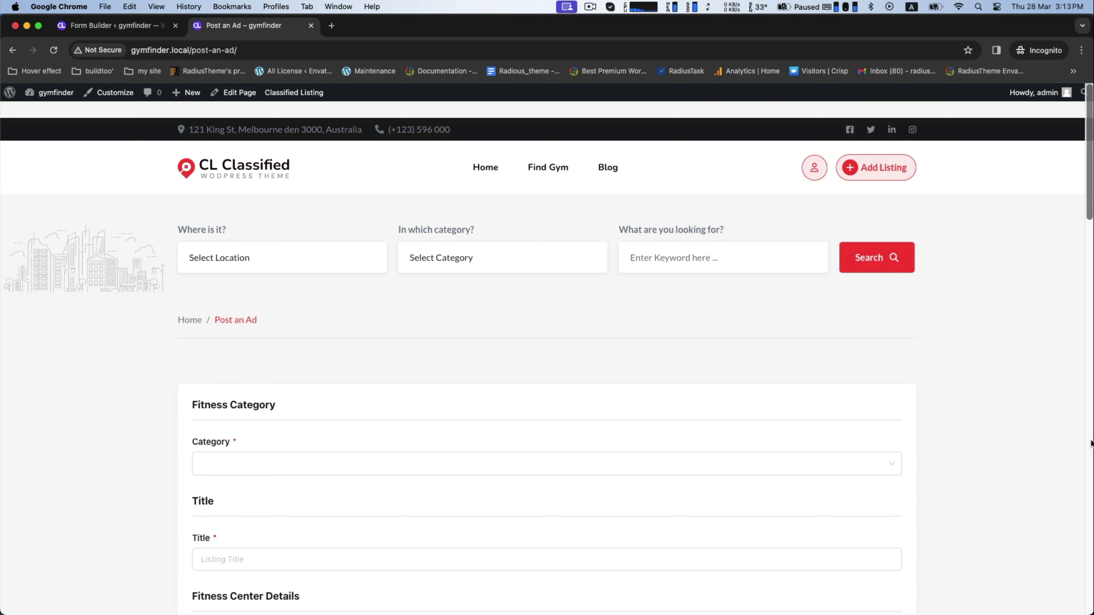
Choose the Gym category for the new listing and enter the title "Muscle Maker Gym".
scroll(391, 258, down, 5)
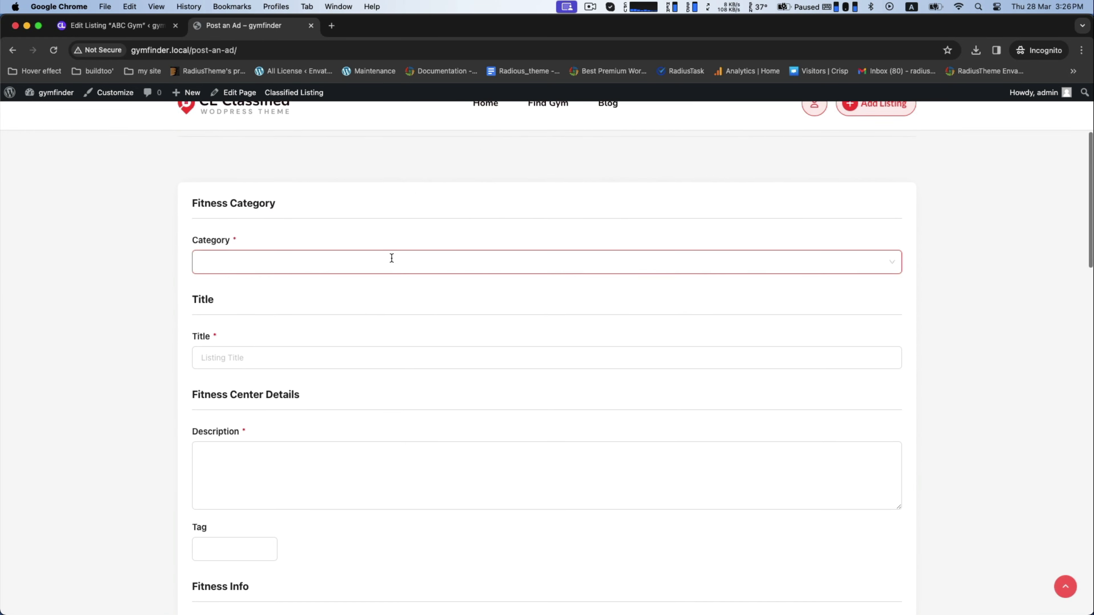
click(392, 258)
click(209, 306)
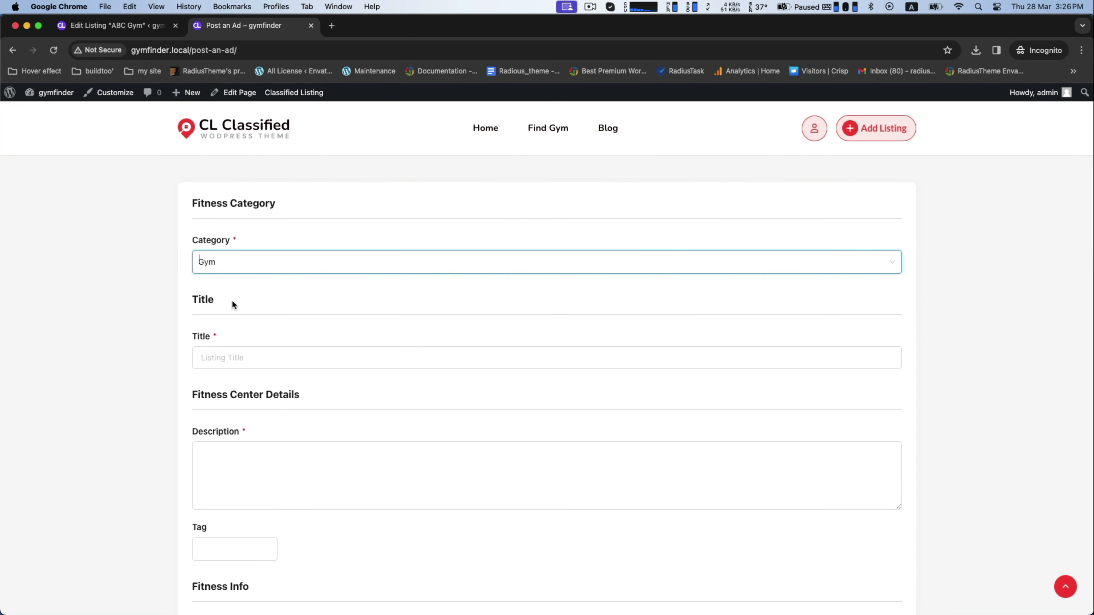
click(279, 356)
text(Muscle Maker Gym)
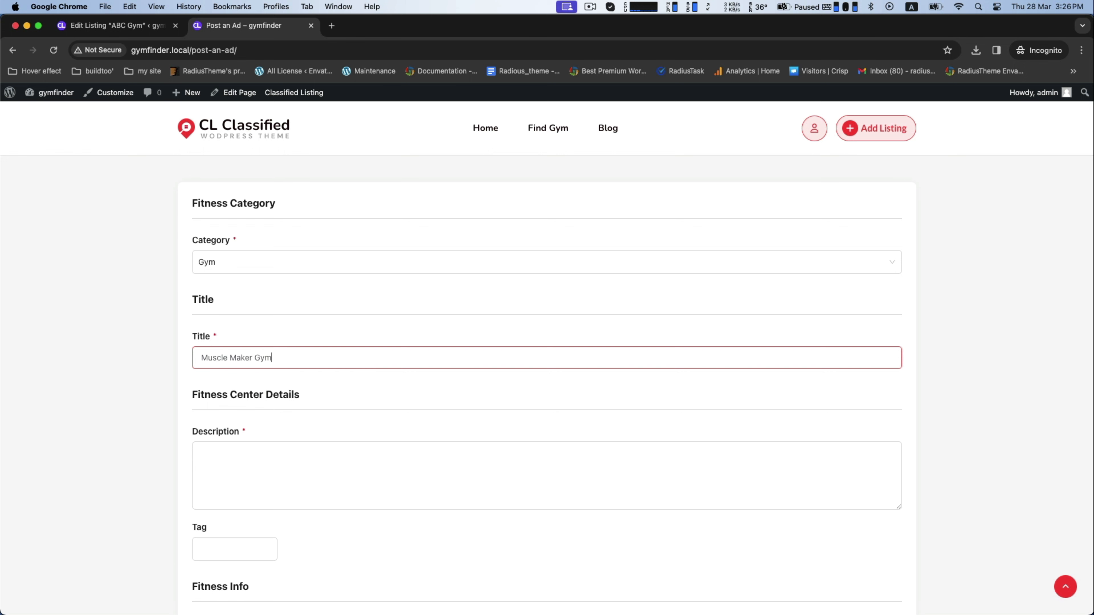
Paste the repeated "Write your Gym center details here." text into the listing's description and add the tag "gym".
click(269, 484)
key(super+v)
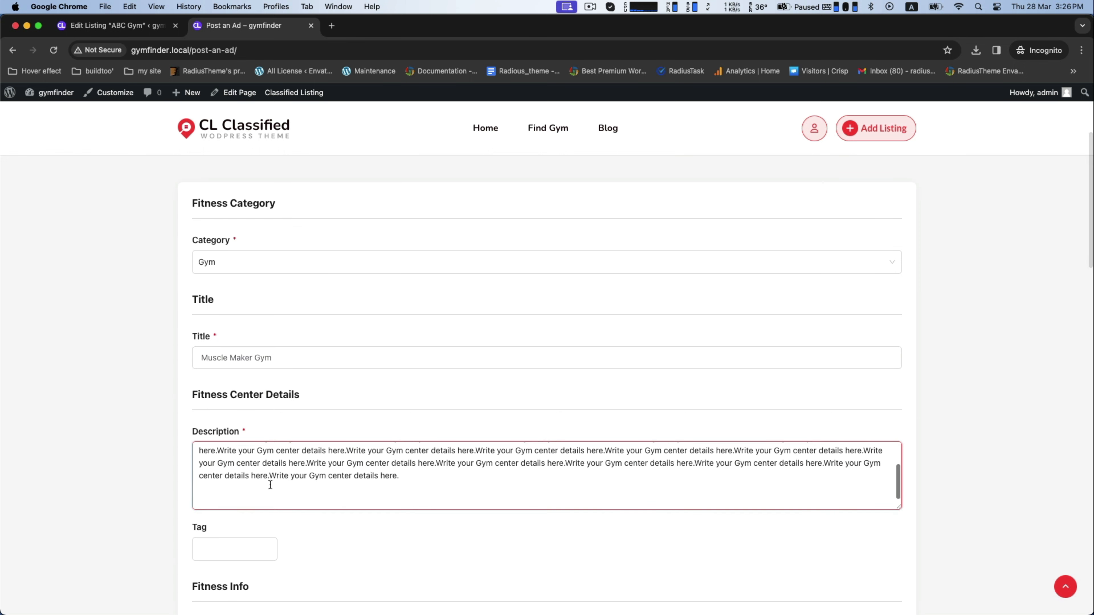
scroll(406, 463, down, 5)
click(216, 326)
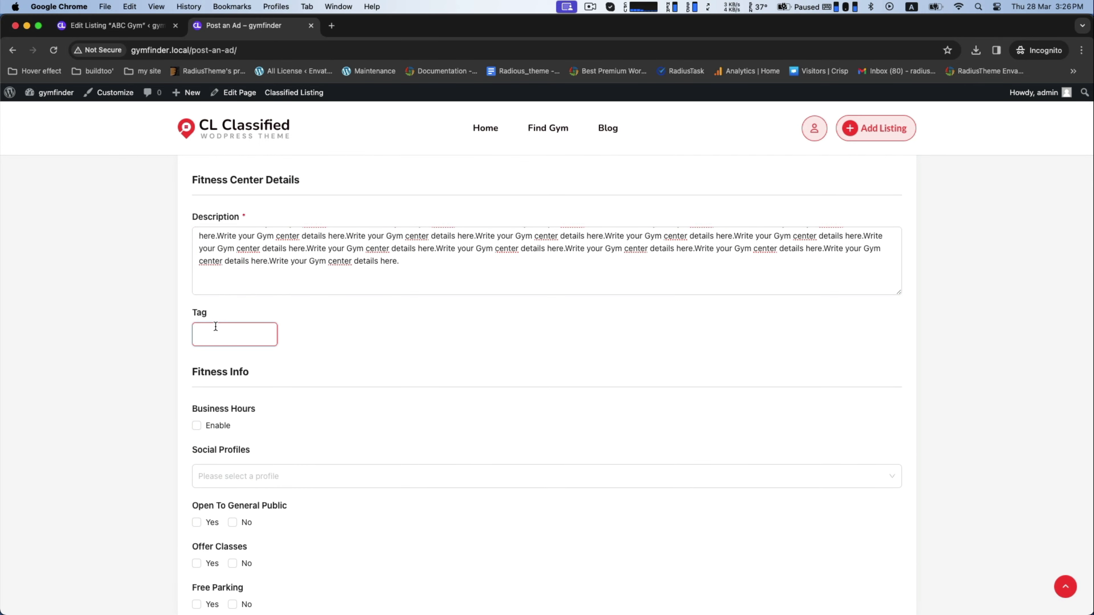
text(gym)
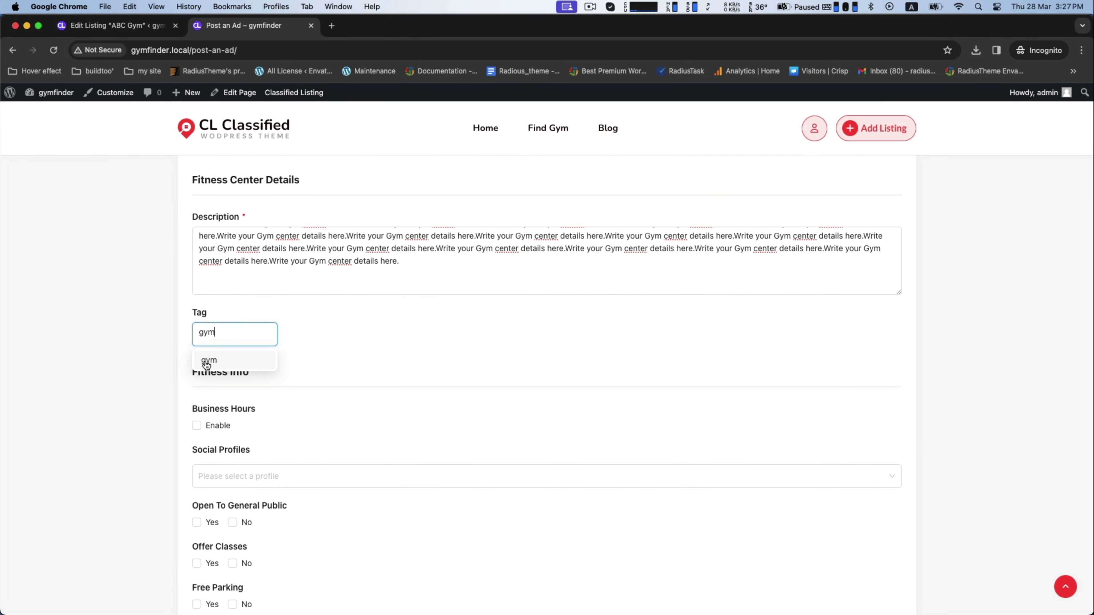
click(205, 360)
Enable business hours as open 24 hours 7 days and add a Facebook social profile with the address "facebook.com".
scroll(135, 357, down, 1)
click(197, 322)
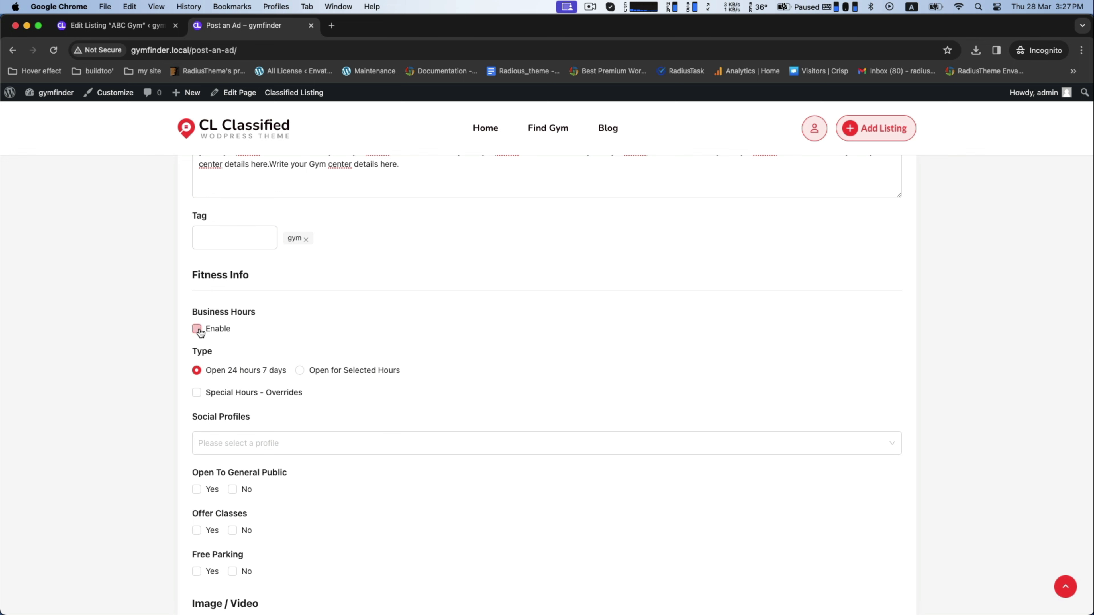
click(221, 433)
scroll(221, 430, down, 2)
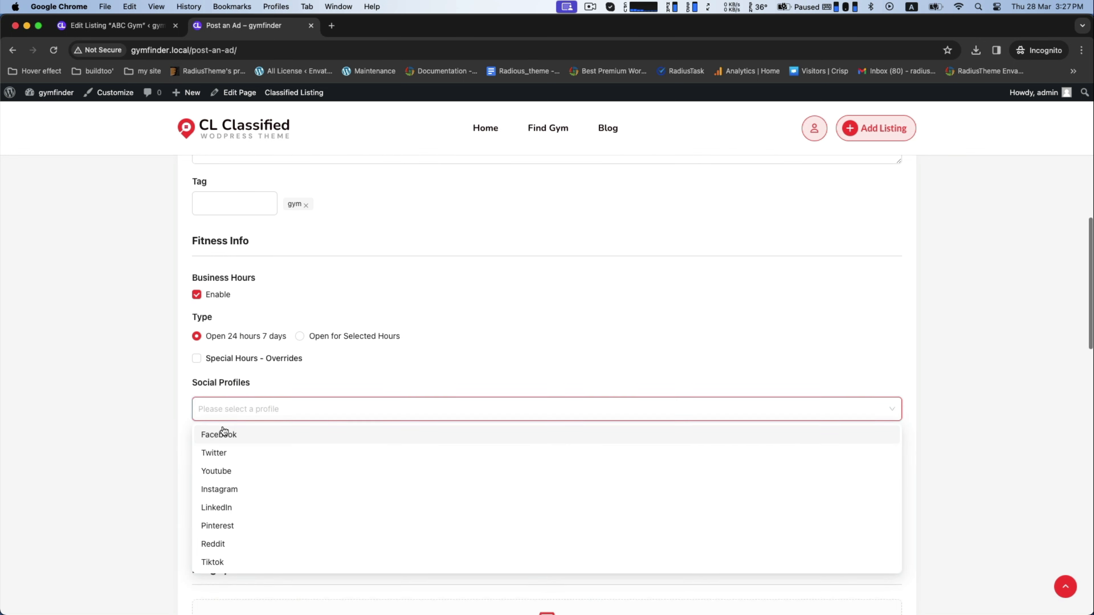
click(223, 391)
click(272, 367)
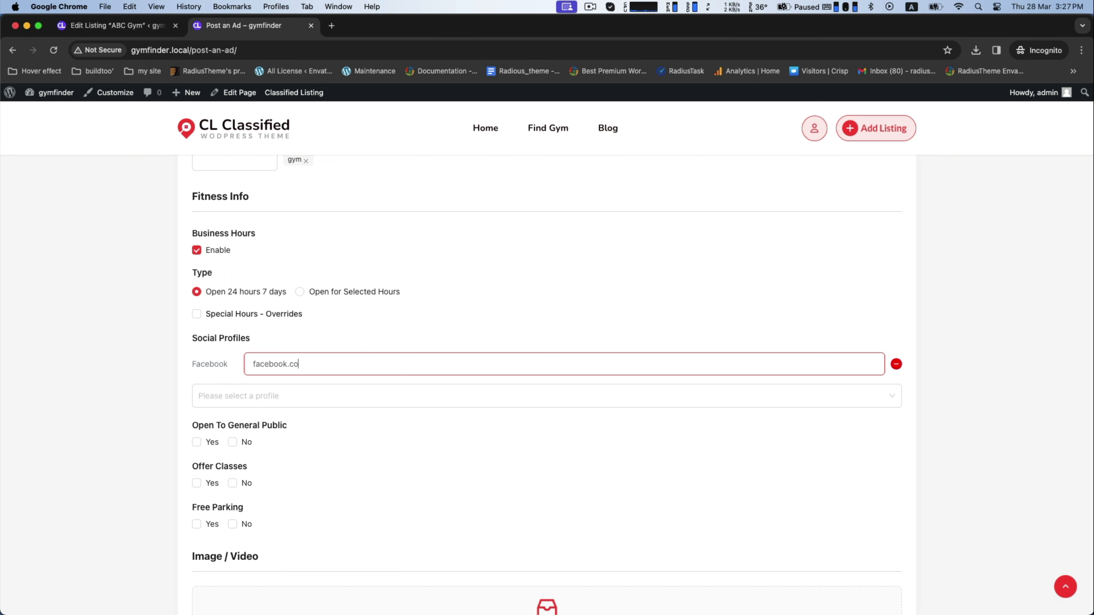
click(232, 404)
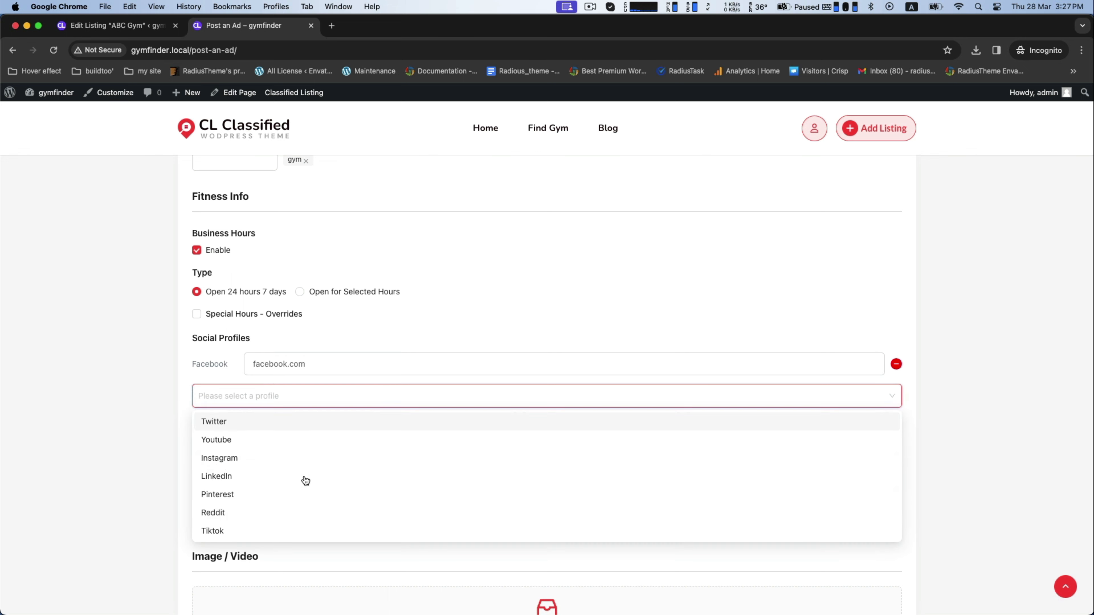
click(168, 428)
Answer Yes for Open To General Public, Offer Classes and Free Parking.
scroll(242, 448, down, 1)
scroll(247, 451, down, 3)
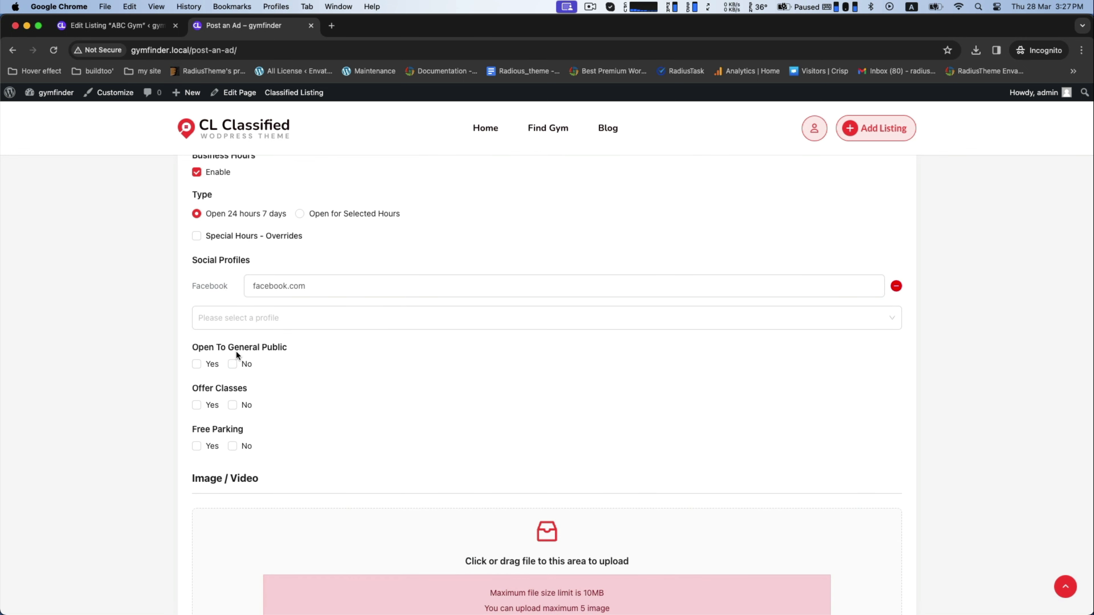
click(196, 365)
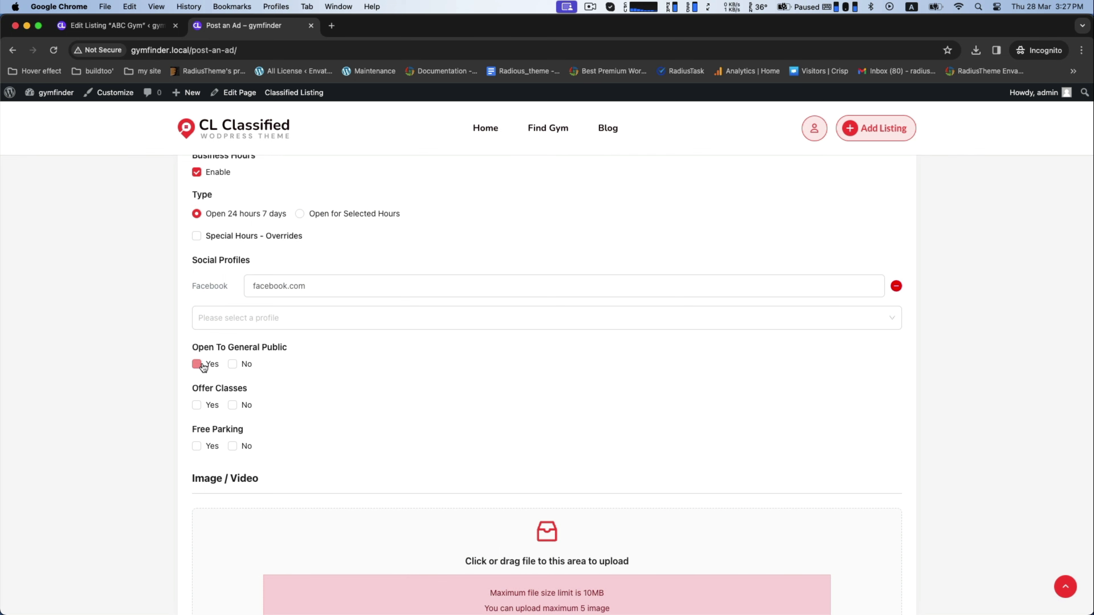
click(196, 405)
scroll(254, 405, down, 1)
click(203, 421)
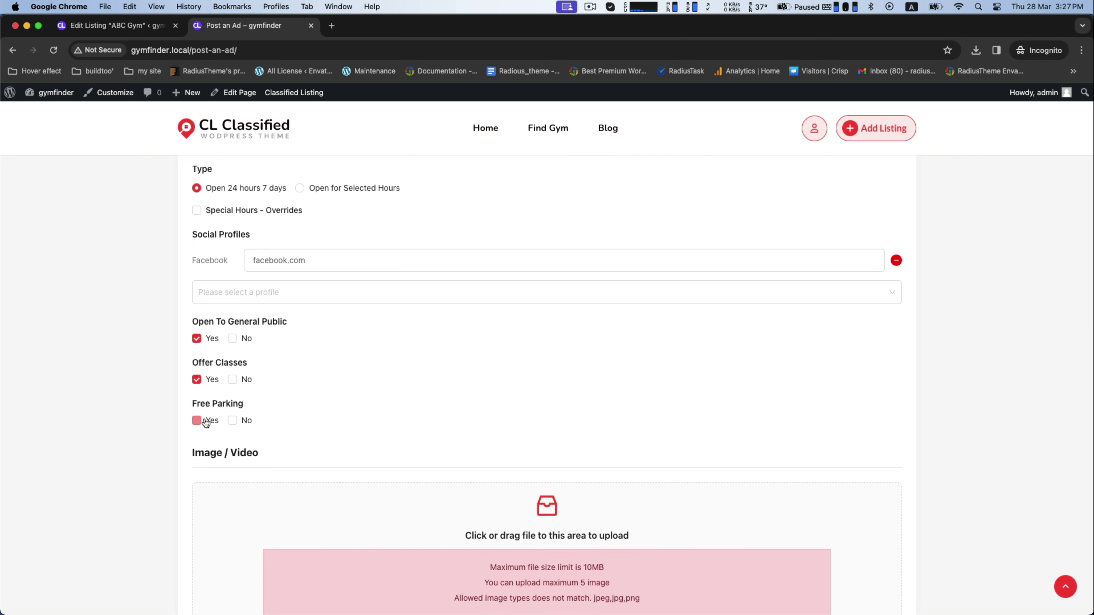
Upload "gym image 2.png" from the Downloads folder as the listing's image.
scroll(427, 407, down, 10)
click(422, 186)
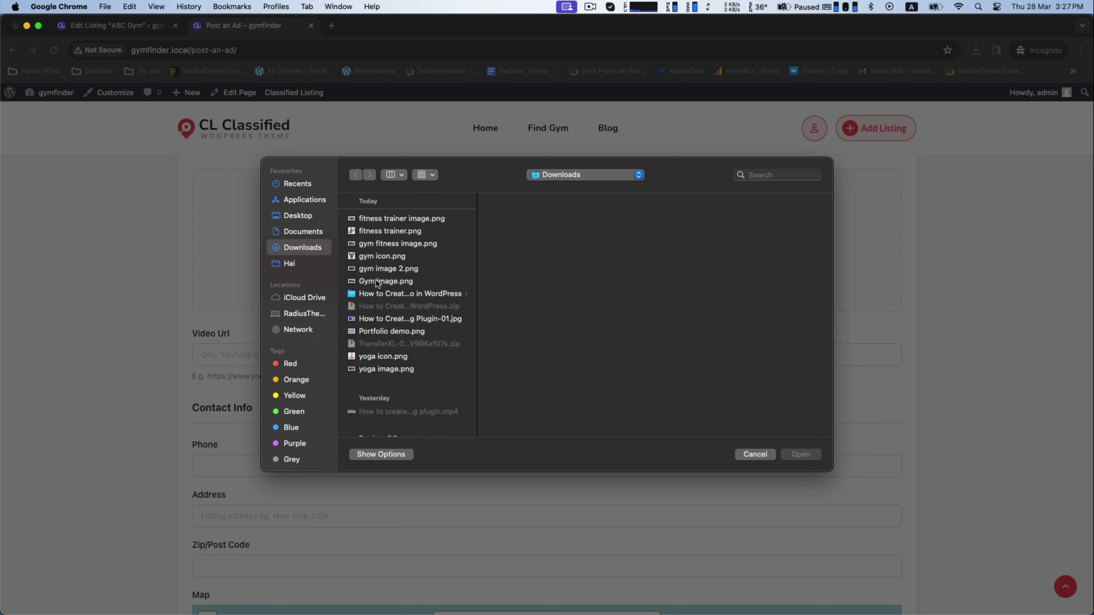
click(377, 271)
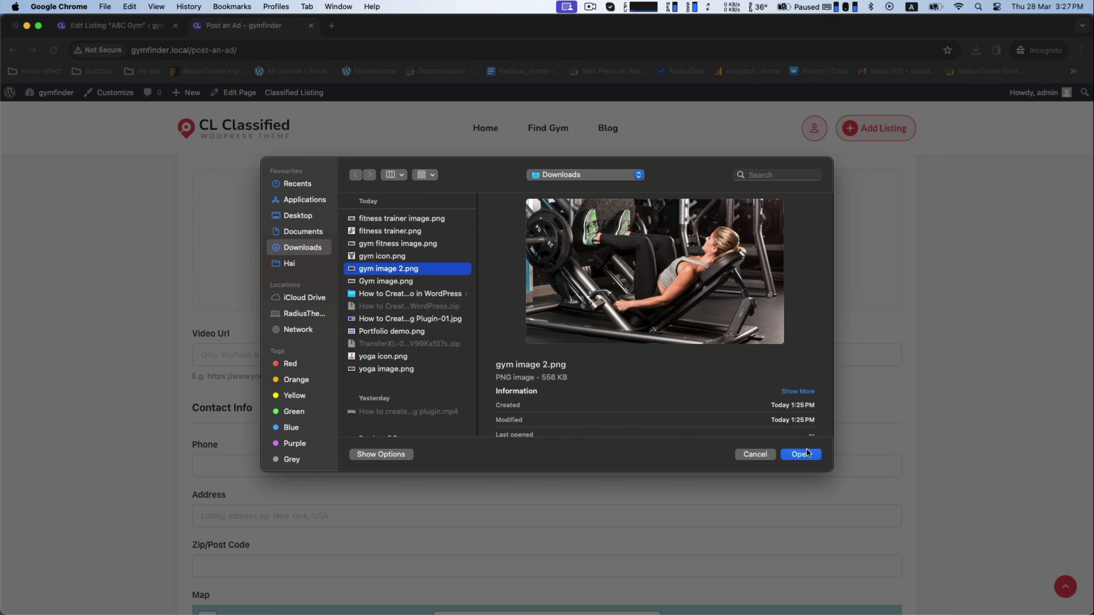
click(801, 454)
Enter the contact phone number and search the map for "california", choosing the Campbell County match.
scroll(453, 388, down, 1)
click(411, 359)
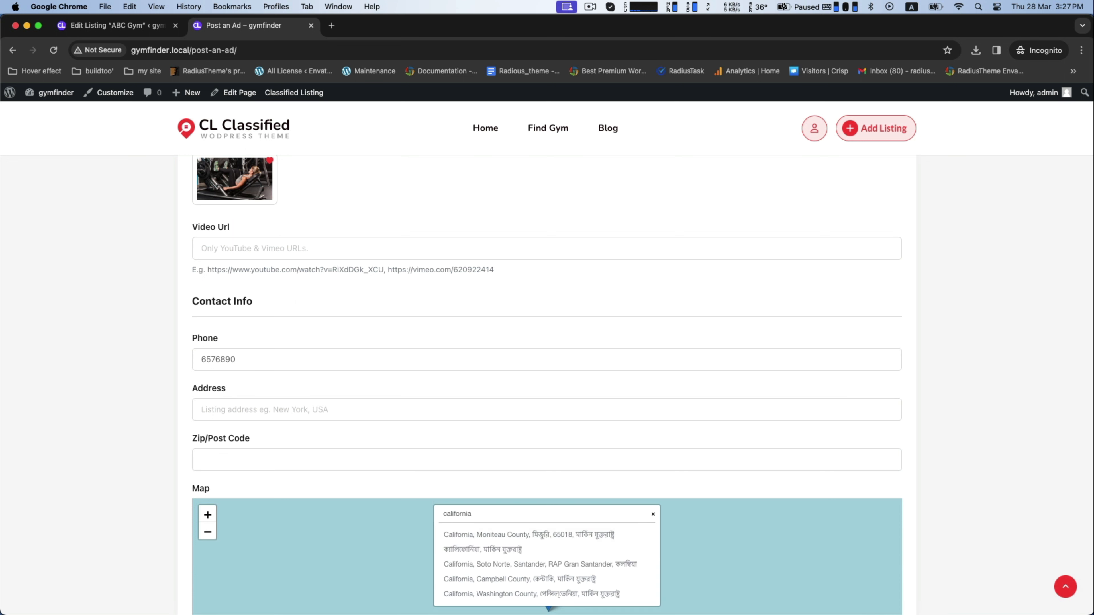
click(496, 581)
Submit the Muscle Maker Gym listing and check it on the Find Gym page.
scroll(998, 405, down, 3)
scroll(998, 406, down, 6)
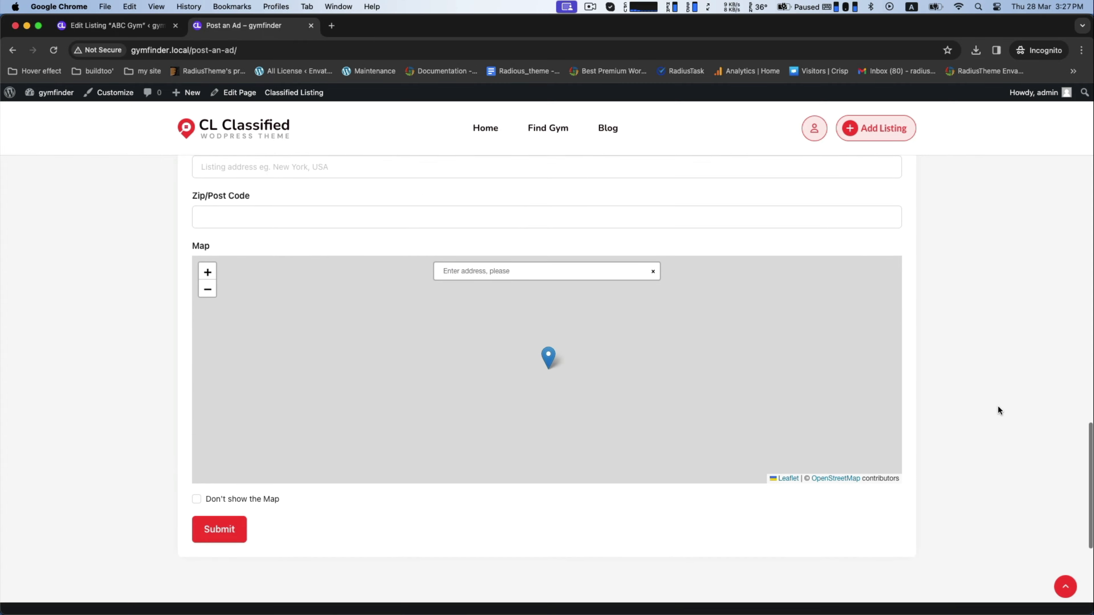
click(226, 429)
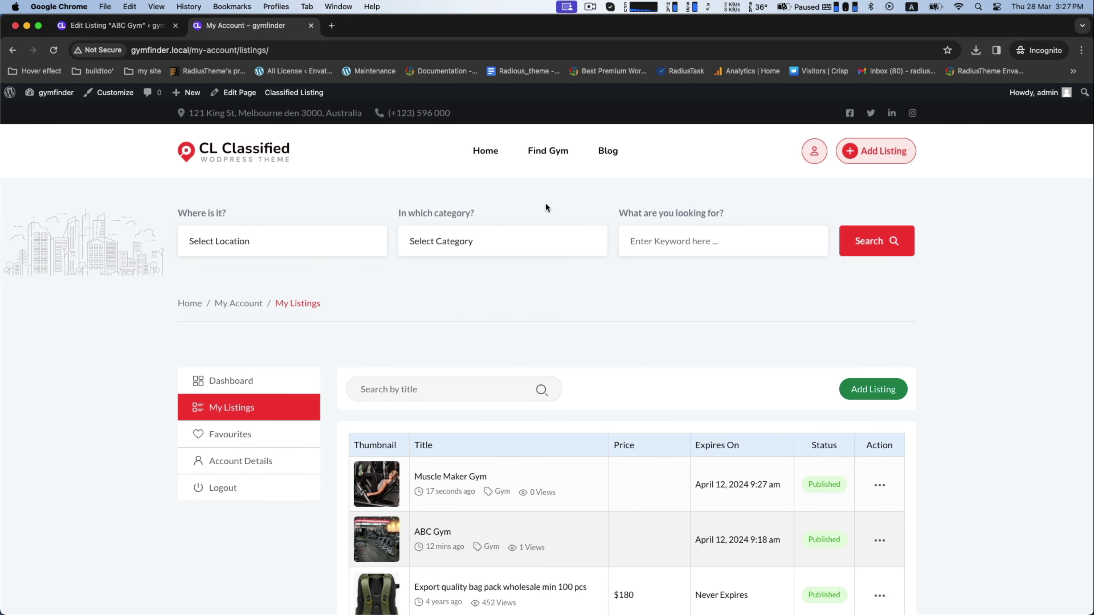
click(535, 155)
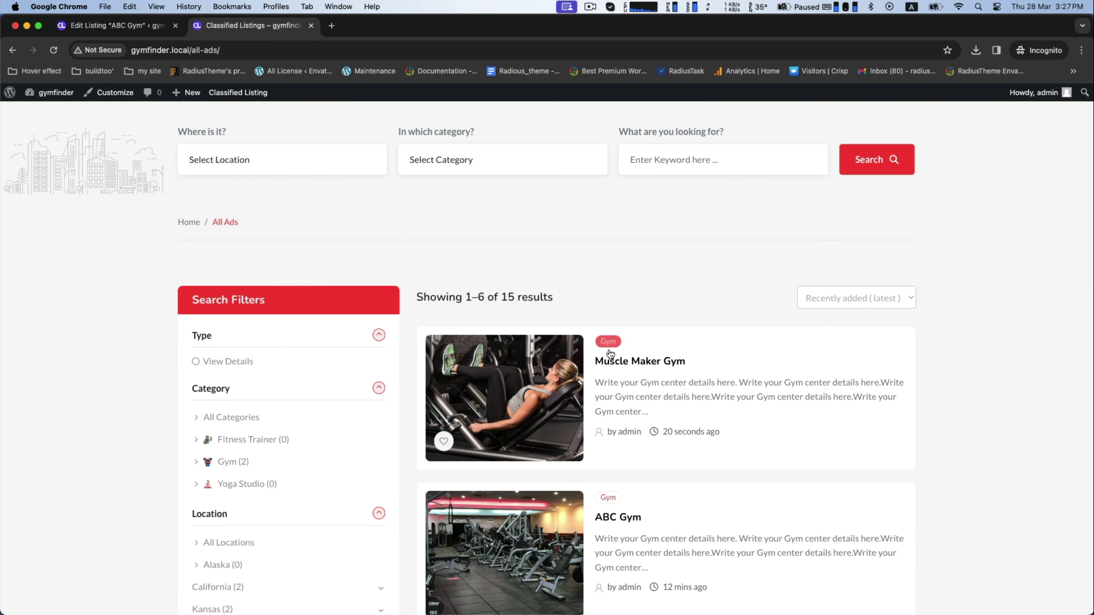
scroll(698, 331, up, 2)
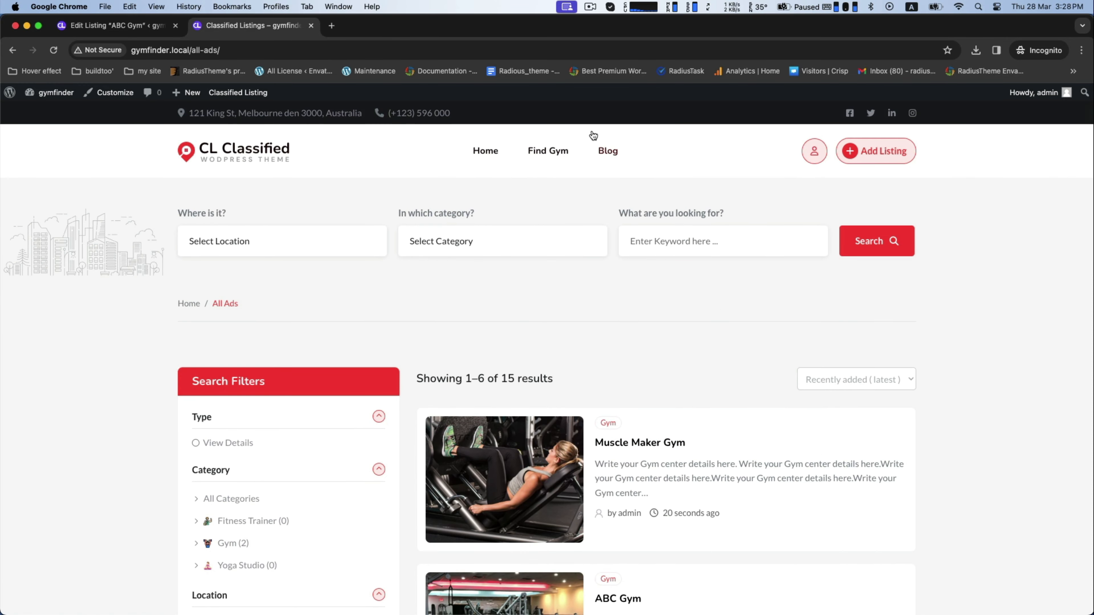
Start another new listing in the Yoga Studio category and title it "Joysan Yoga".
click(876, 151)
click(256, 447)
click(224, 508)
scroll(247, 368, down, 3)
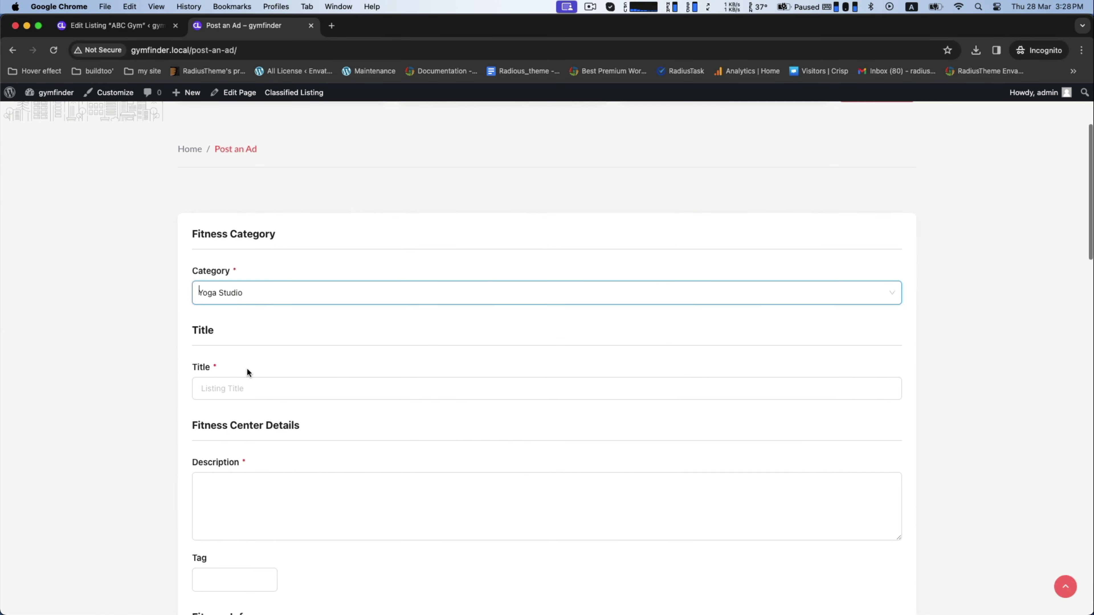
click(237, 385)
text(Joysan Yoga)
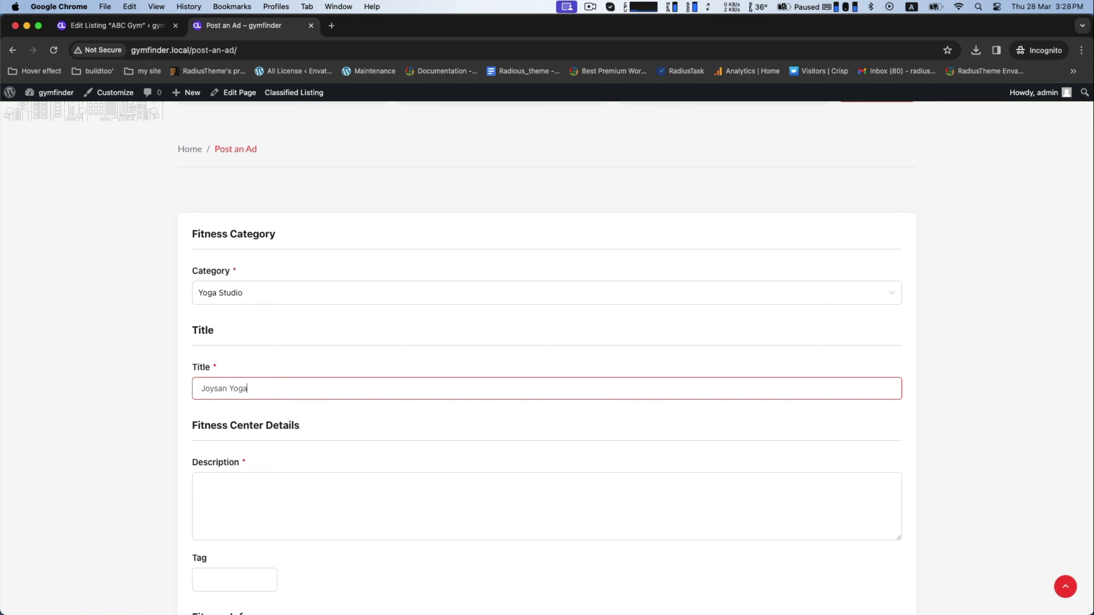
Paste the repeated "Write your Gym center details here." text into the yoga listing's description and add the tag "yoga".
click(239, 496)
key(super+v)
scroll(260, 360, down, 5)
click(224, 312)
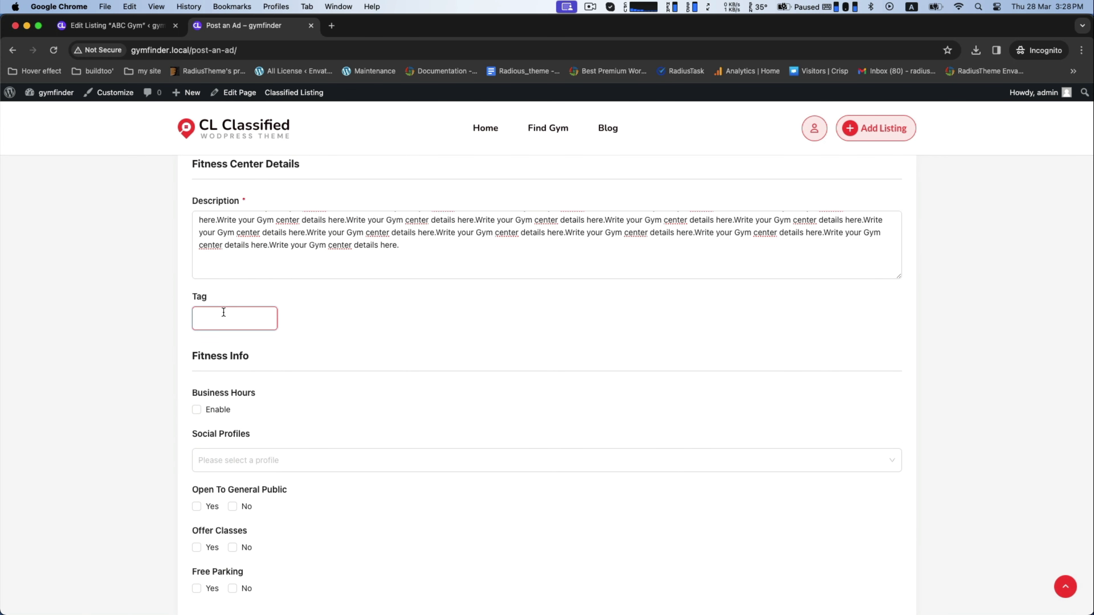
text(yoga)
click(200, 344)
Enable business hours for the yoga listing with selected hours and switch on Monday through Friday.
scroll(219, 319, down, 2)
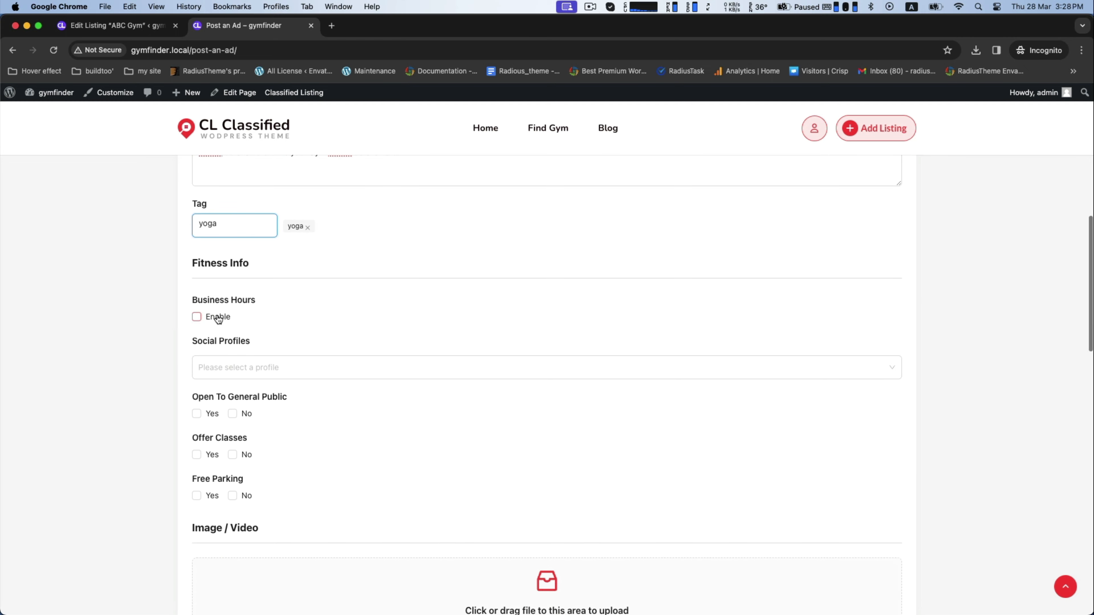
click(197, 317)
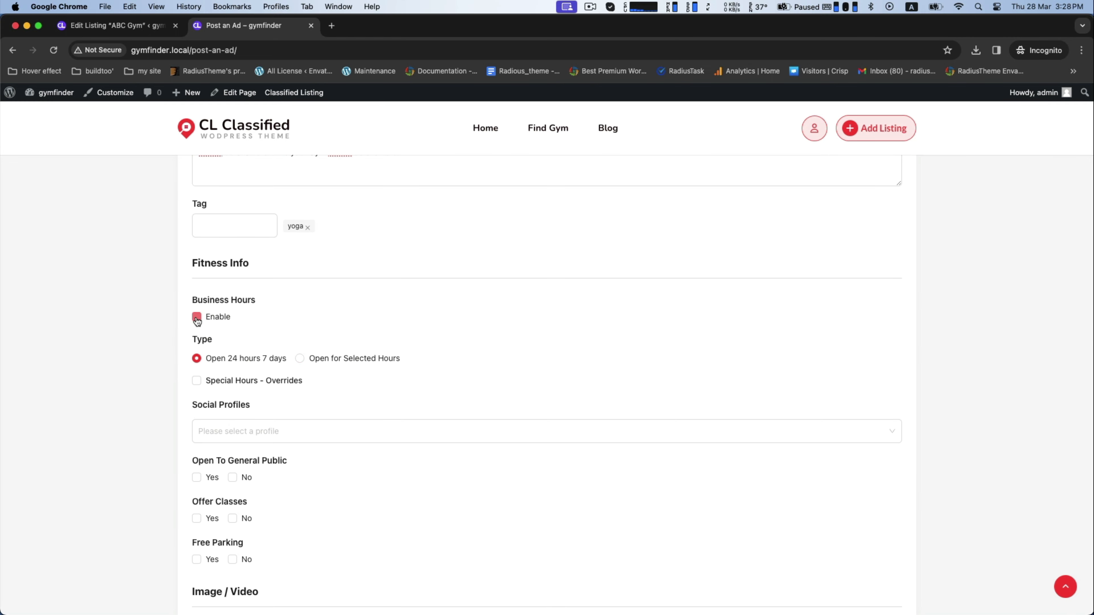
click(301, 359)
click(212, 381)
click(212, 425)
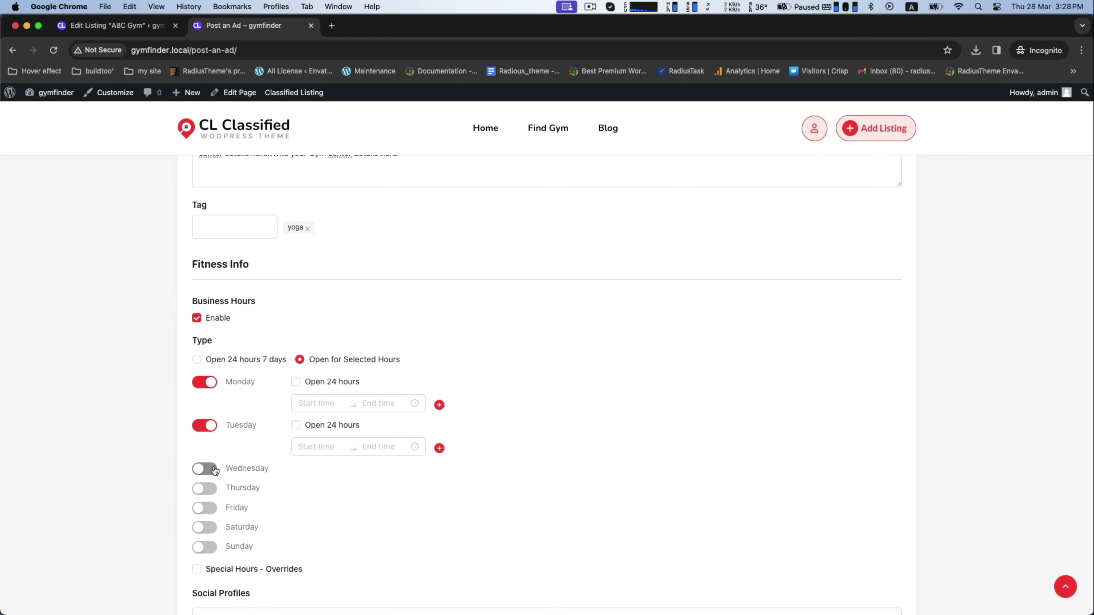
click(212, 468)
click(212, 511)
click(212, 554)
Set Monday's opening hours from 07:00 to 10:00.
scroll(170, 468, down, 5)
scroll(314, 378, up, 3)
click(319, 293)
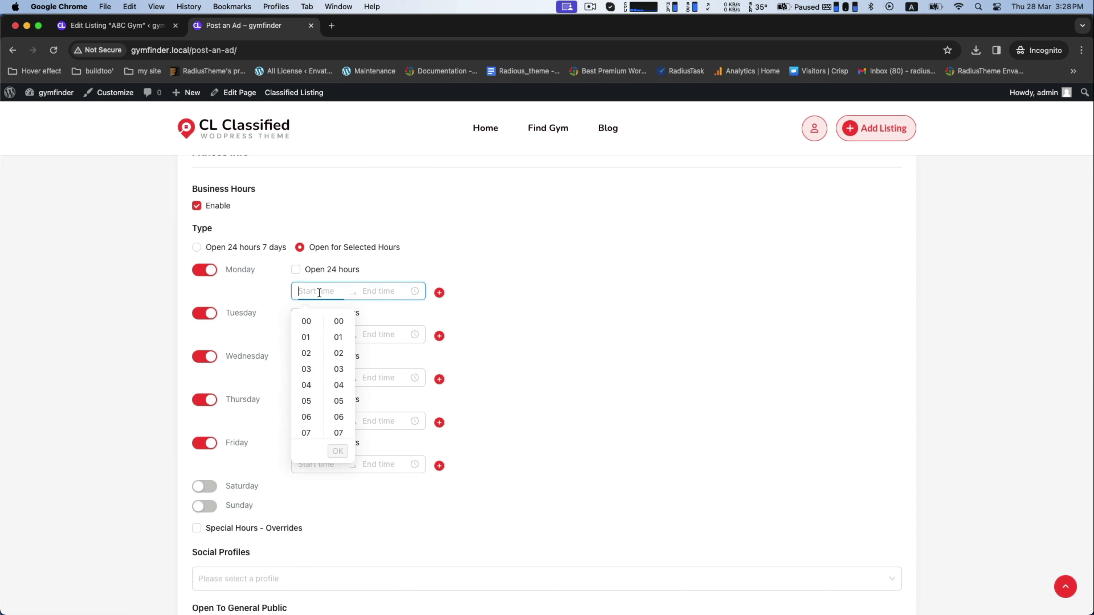
click(340, 324)
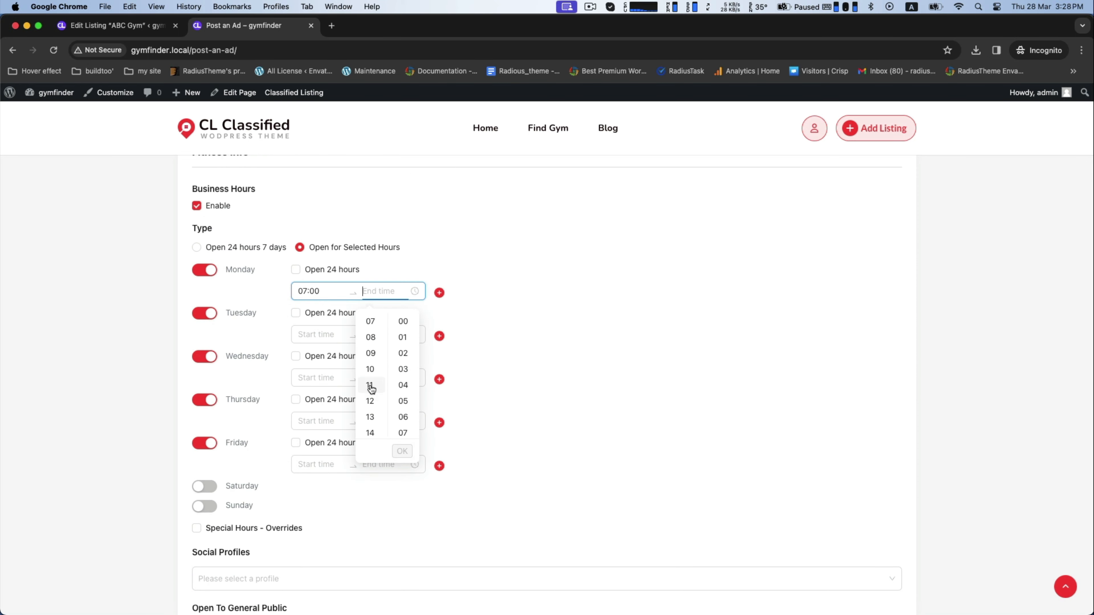
click(370, 369)
click(404, 452)
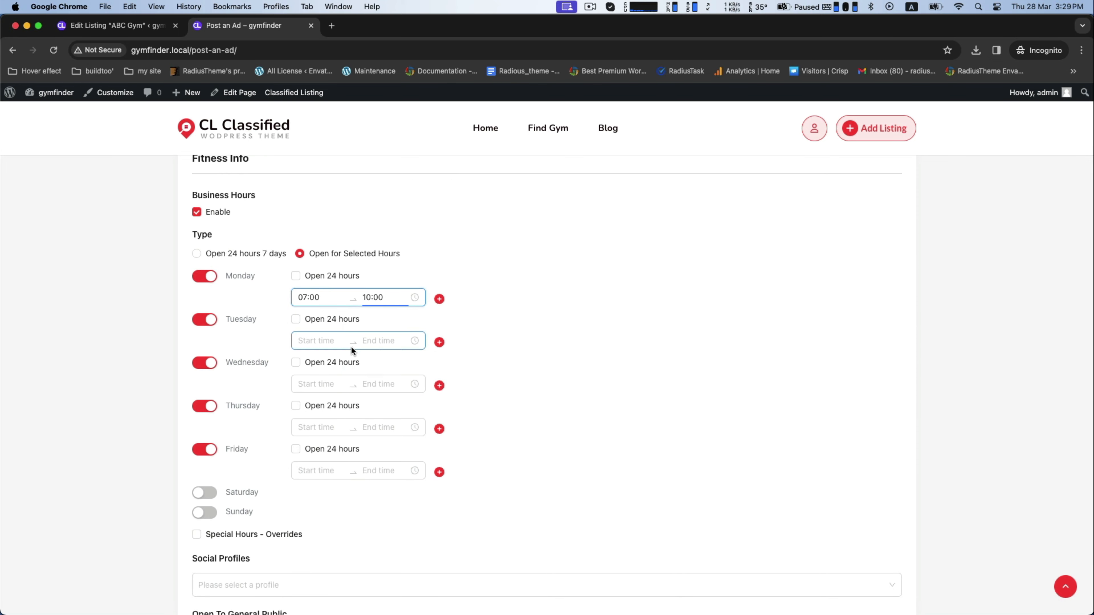
Add the Instagram profile "instagram.com" and answer Yes for Open To General Public and Offer Classes, No for Free Parking.
scroll(351, 347, down, 8)
click(228, 240)
click(220, 320)
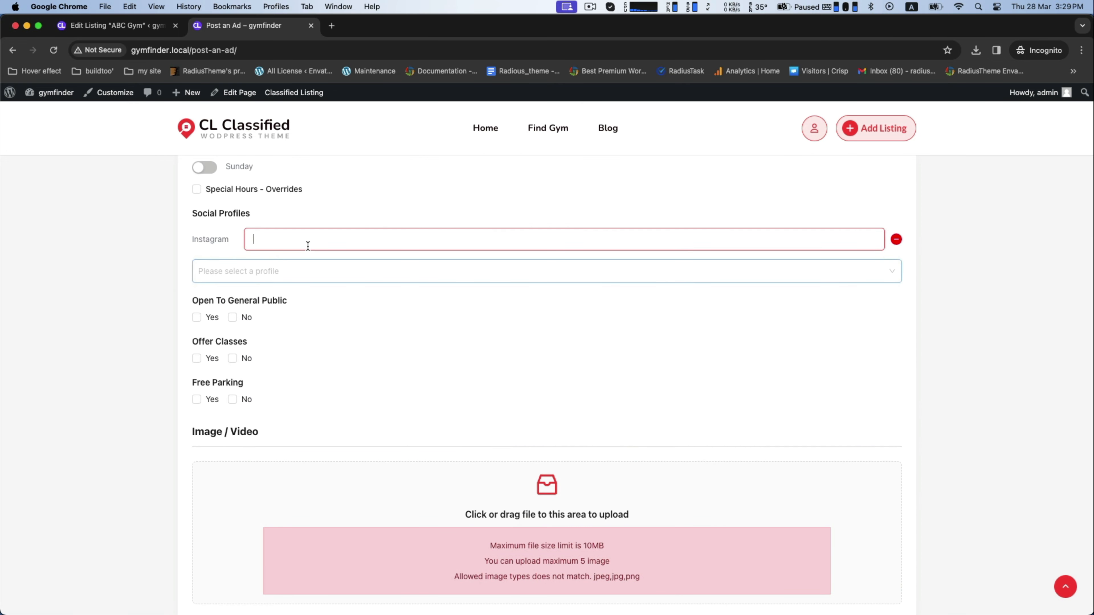
text(instagram.com)
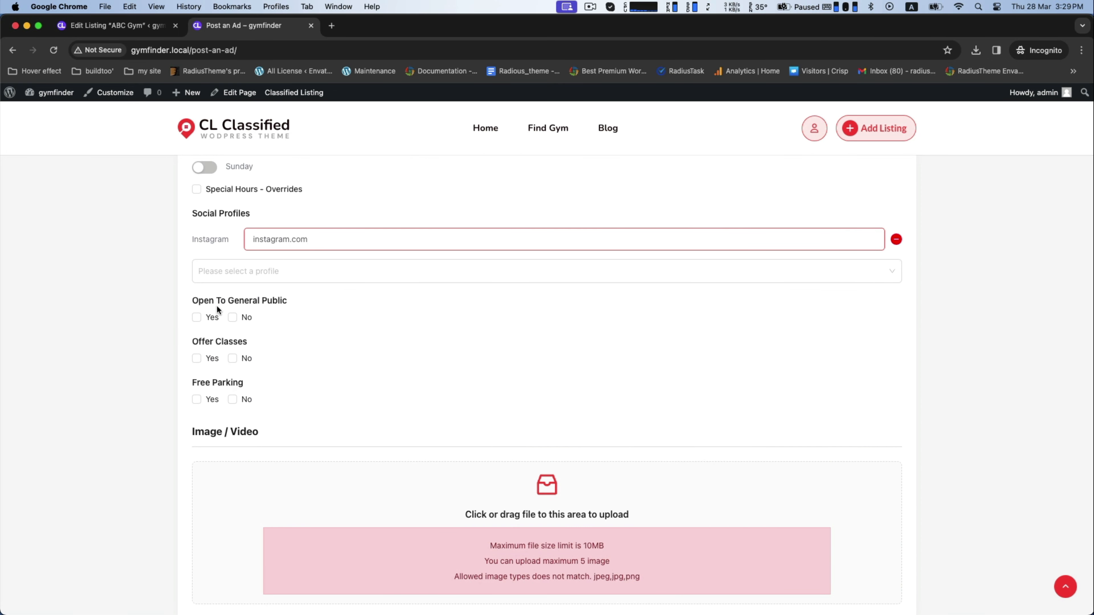
click(196, 317)
Upload "yoga image.png" from the Downloads folder as the yoga listing's image.
scroll(384, 368, down, 3)
click(384, 369)
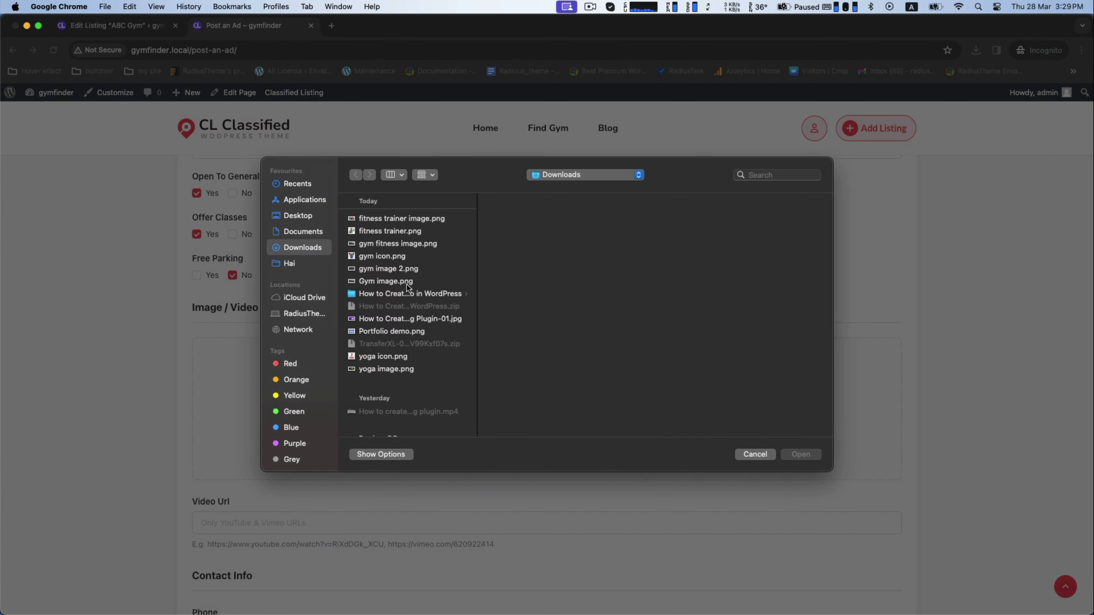
click(386, 369)
click(803, 454)
Enter the yoga studio's phone number and search the map for "los", choosing the Raja Ampat match.
scroll(760, 445, down, 6)
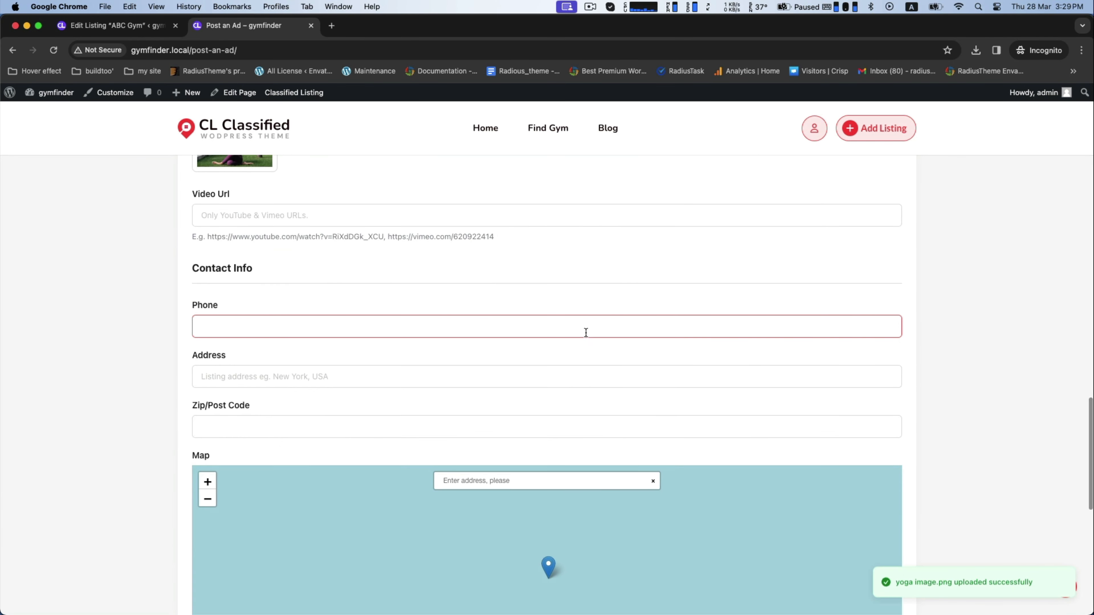
text(4657890)
click(393, 381)
scroll(431, 367, down, 3)
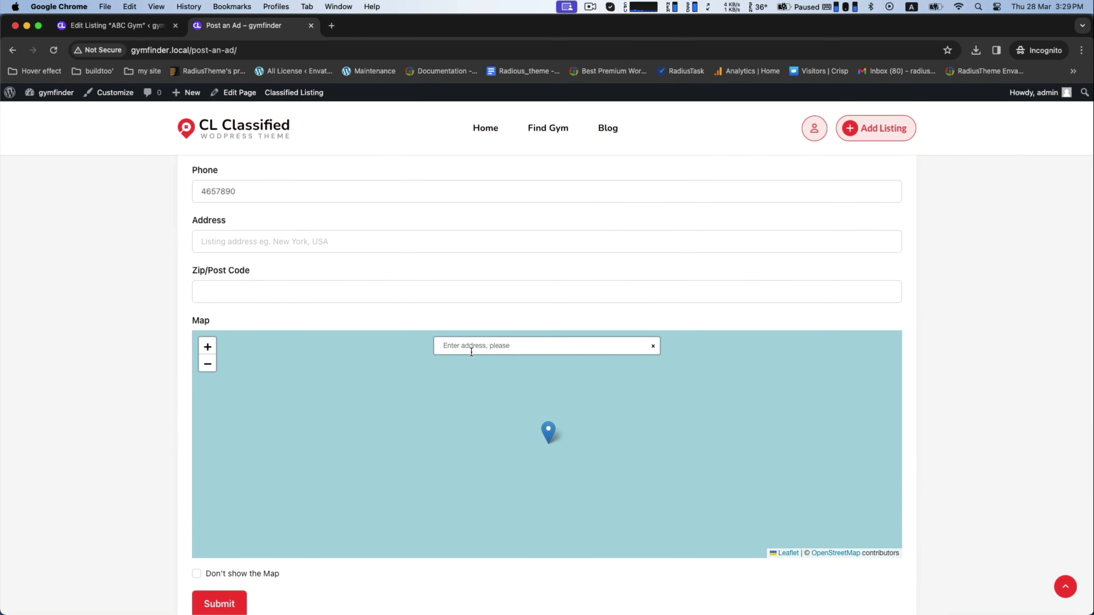
text(los)
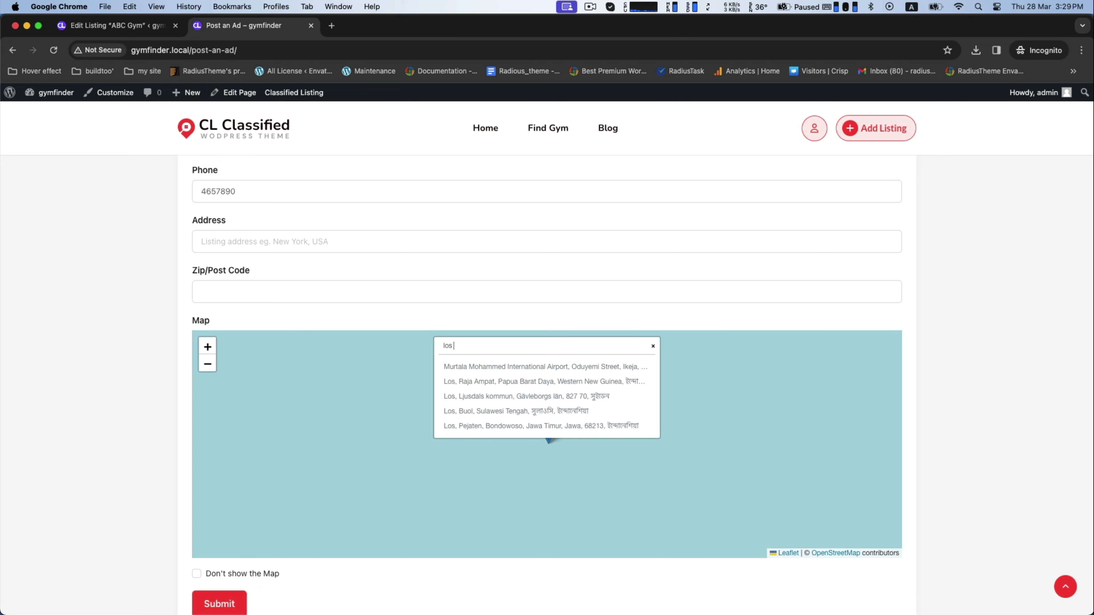
click(464, 386)
Submit the Joysan Yoga listing and check it on the Find Gym page.
scroll(279, 428, down, 3)
click(207, 412)
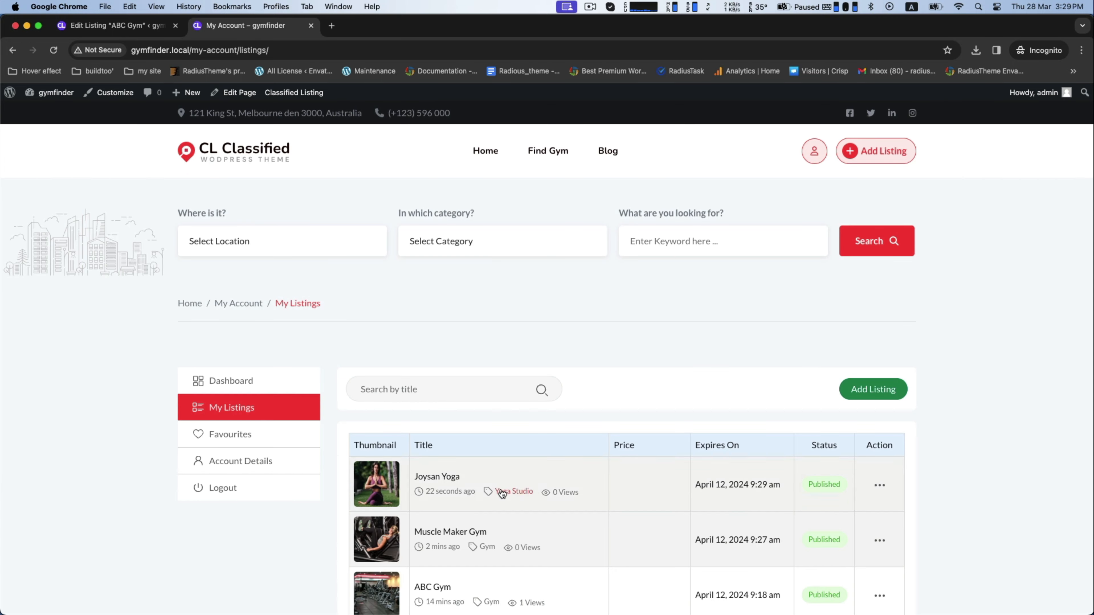
click(548, 148)
scroll(633, 325, up, 3)
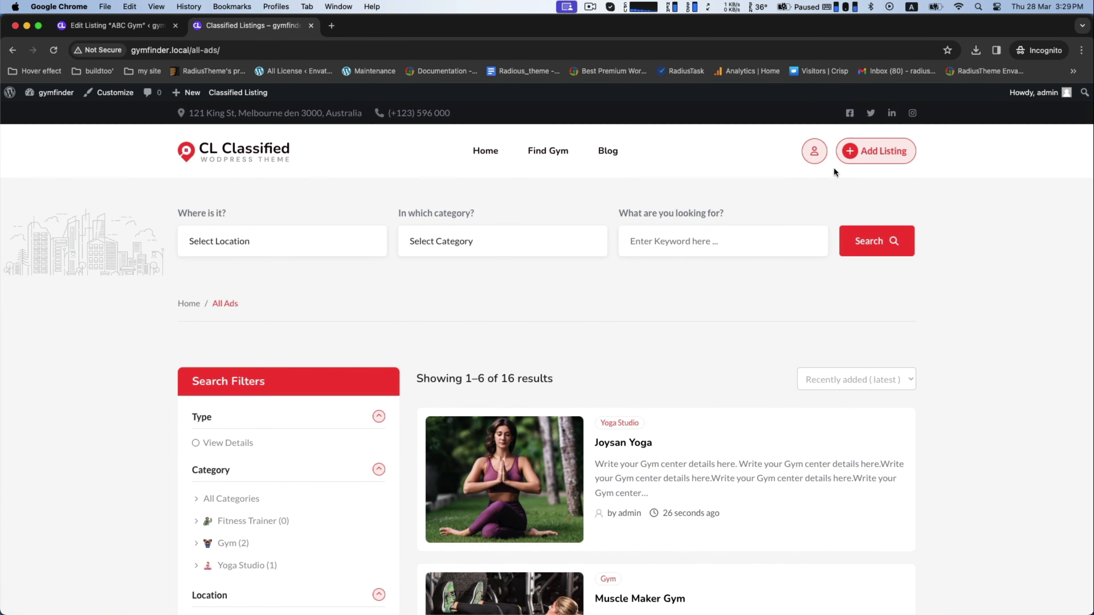
Start a new listing in the Fitness Trainer category and title it "Capital Fitness".
click(876, 151)
scroll(375, 344, down, 4)
click(297, 291)
click(245, 310)
scroll(298, 350, down, 1)
click(297, 355)
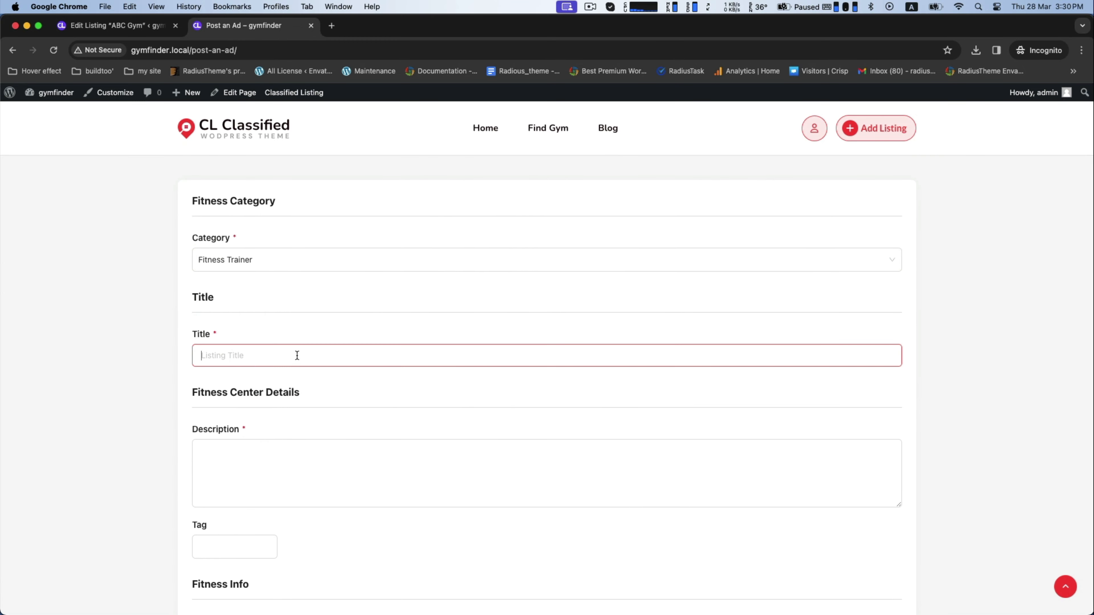
Paste the repeated gym details text into the Capital Fitness description and add the tag "fitness trainer".
click(271, 454)
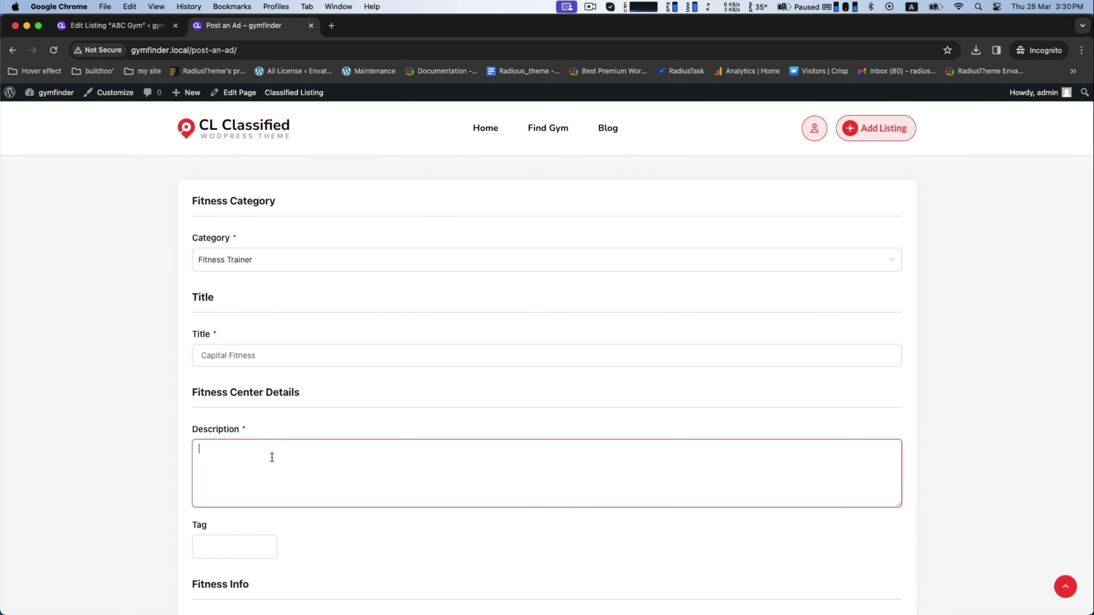
key(super+v)
scroll(234, 363, down, 5)
click(233, 364)
text(fitness trainer)
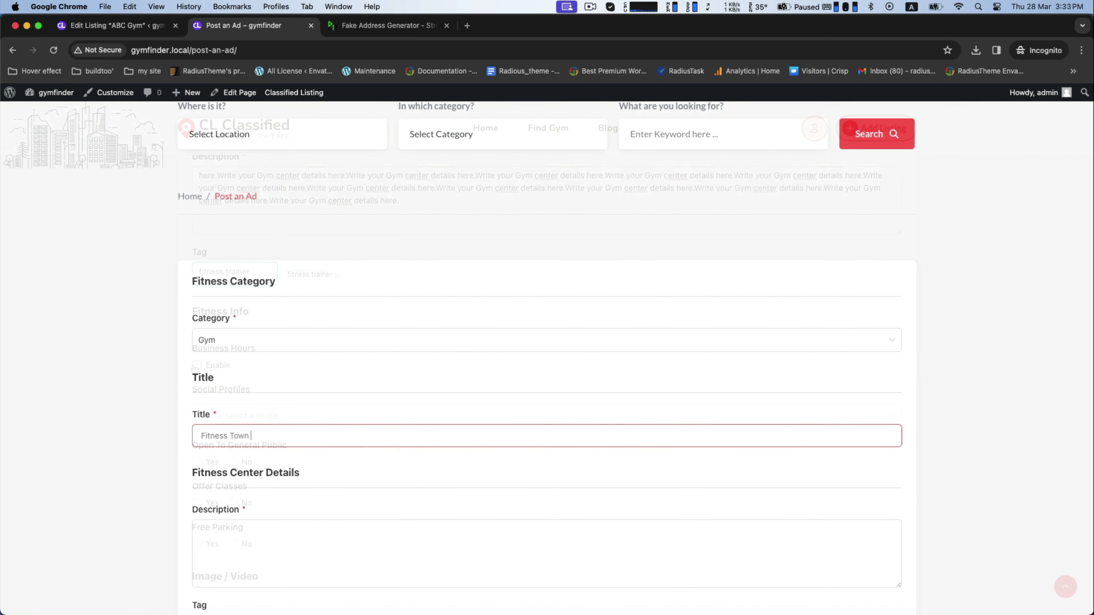
Complete the listing title as "Fitness Town GYM" and fill the description with the repeated sentence "Write your gym details here.".
text(GYM)
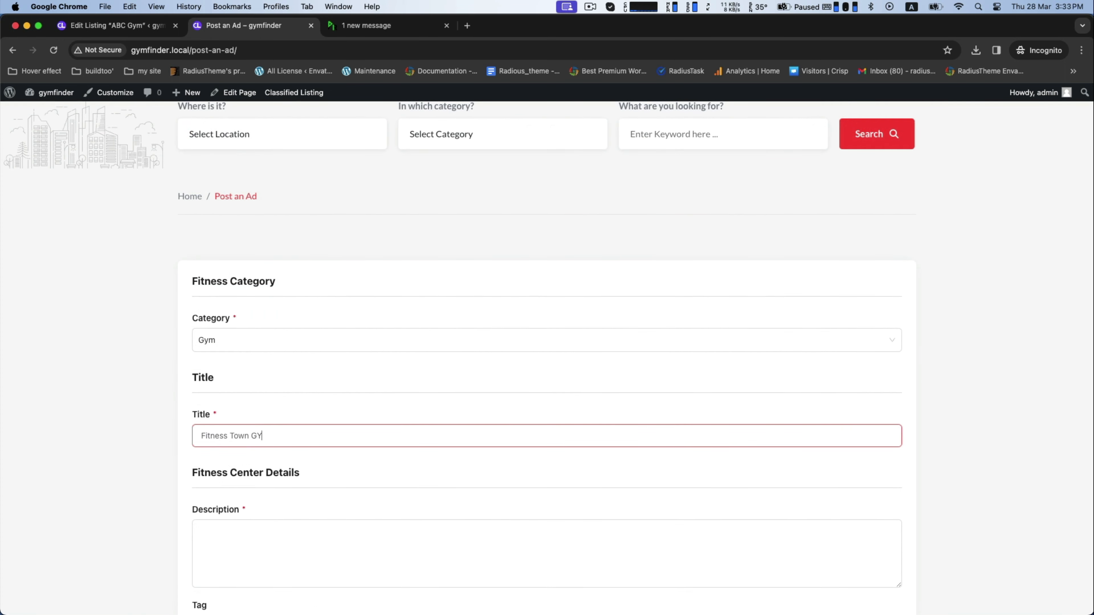
scroll(250, 472, down, 2)
click(250, 471)
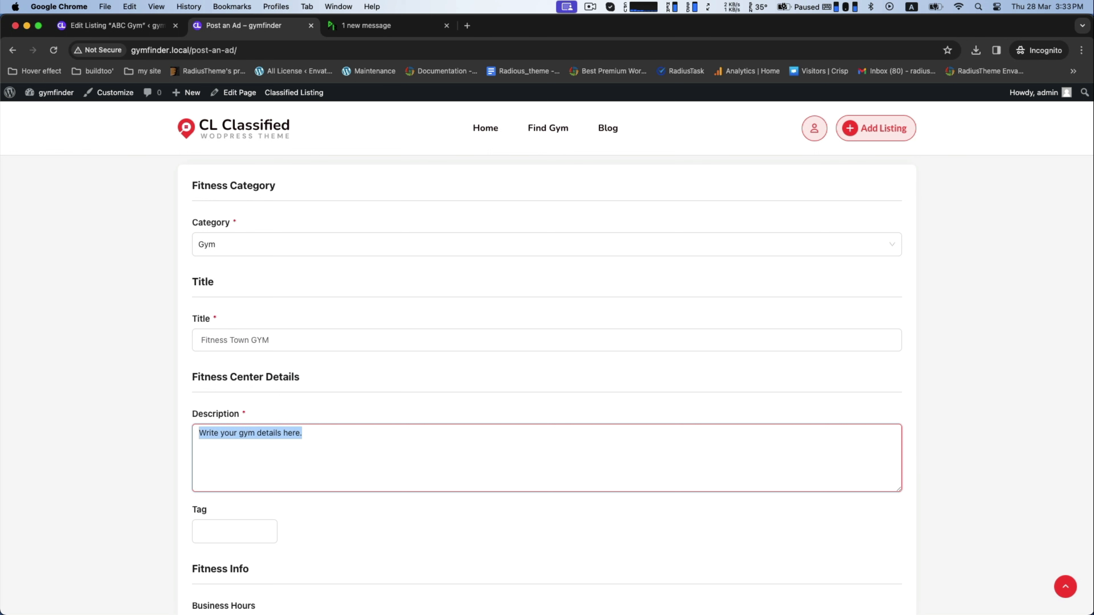
key(super+v)
key(super+v)
key(super+v)
key(super+v)
key(super+v)
key(super+v)
key(super+v)
key(super+v)
key(super+v)
key(super+v)
key(super+v)
key(super+v)
key(super+v)
key(super+v)
key(super+v)
key(super+v)
key(super+v)
key(super+v)
key(super+v)
key(super+v)
Add the tags "fitness" and "gym" to the Fitness Town GYM listing.
scroll(204, 318, down, 5)
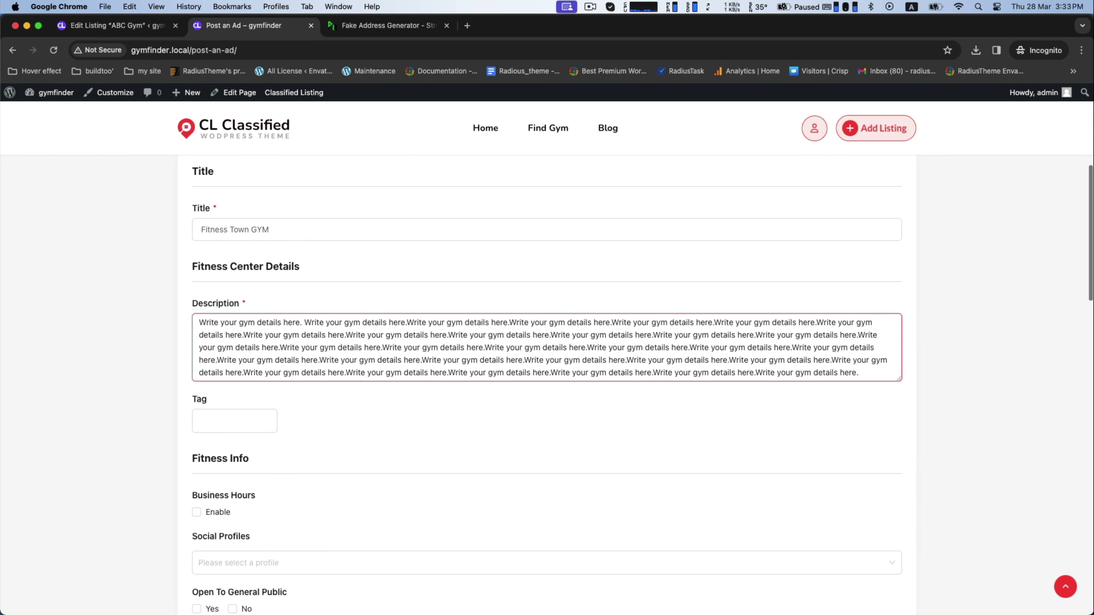
click(204, 318)
text(fitness)
click(213, 353)
text(yo)
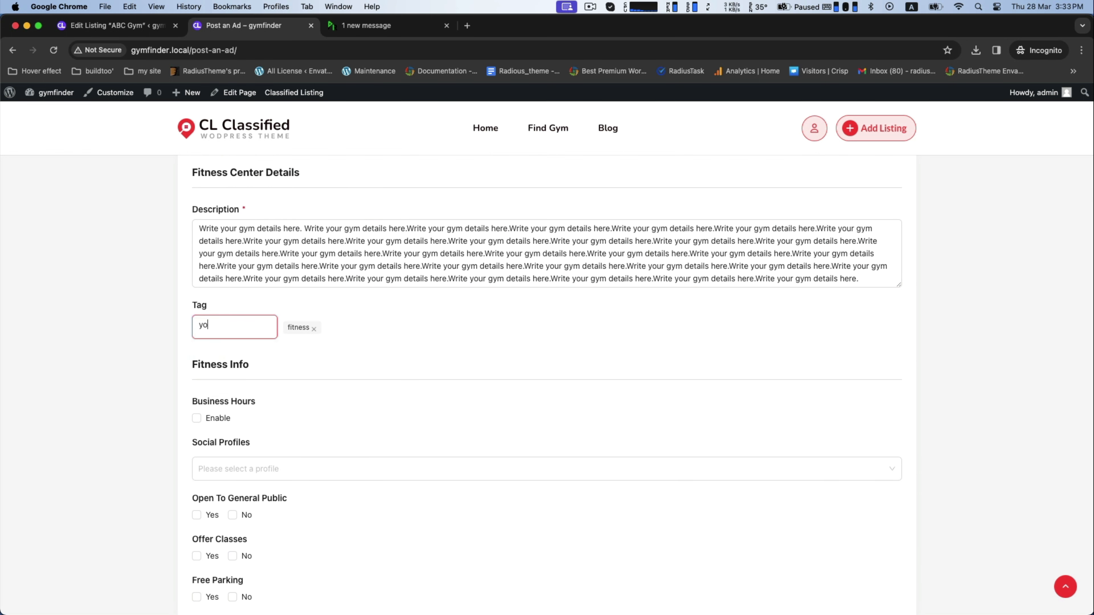
text(m)
click(207, 353)
Enable business hours as open 24 hours 7 days, and add Facebook and Instagram social profiles, entering facebook.com and ig.com.
click(196, 418)
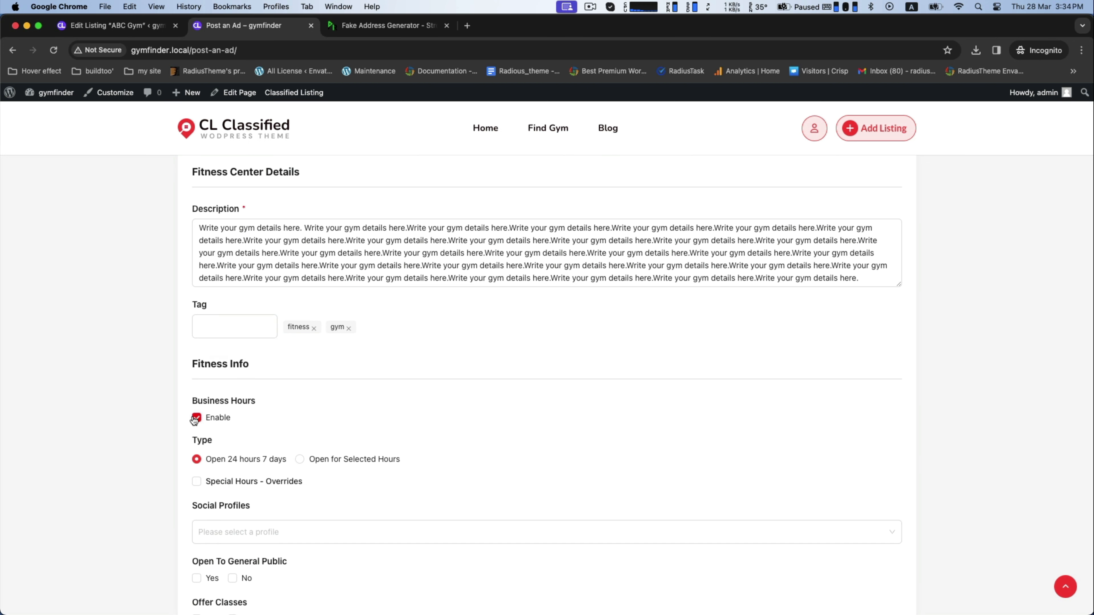
scroll(154, 418, down, 3)
click(216, 430)
click(223, 456)
click(276, 430)
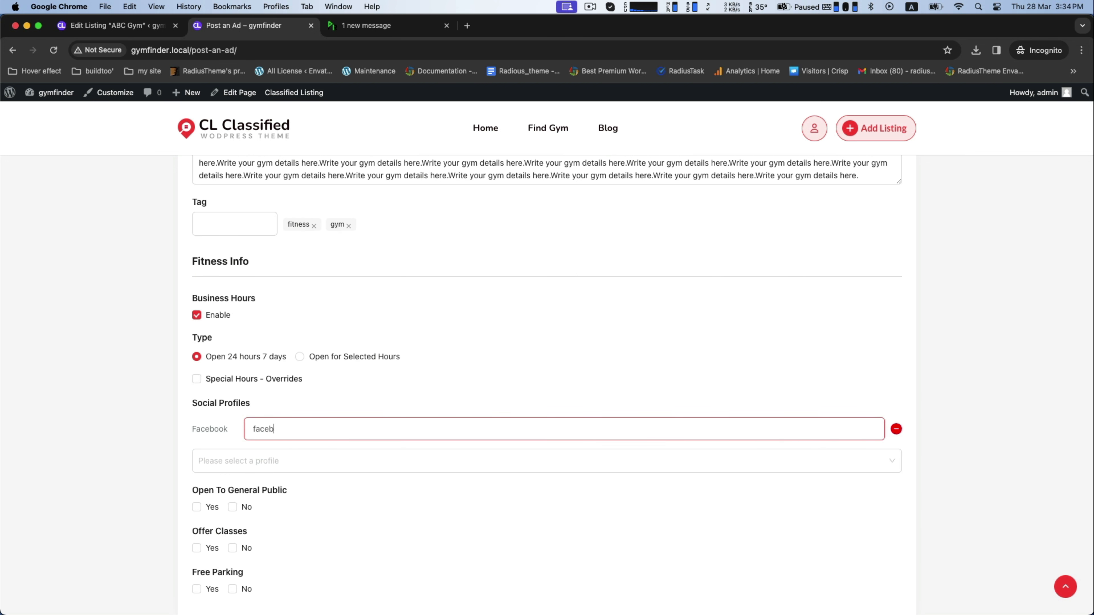
scroll(259, 432, down, 3)
click(259, 364)
click(219, 425)
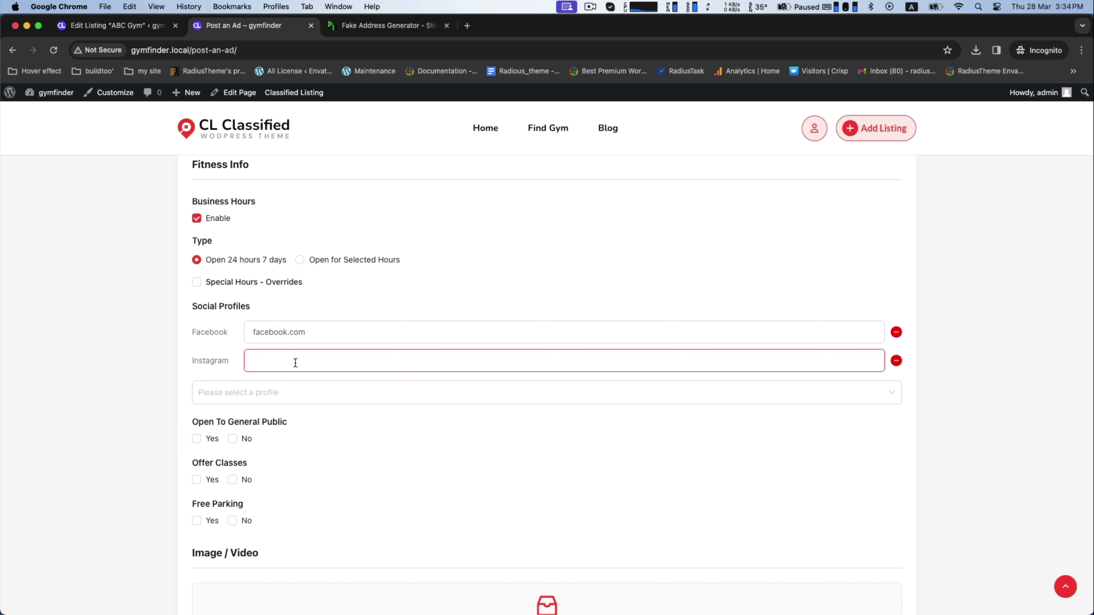
Set Open To General Public, Offer Classes and Free Parking to Yes, and upload "gym fitness image.png" from Downloads.
click(196, 439)
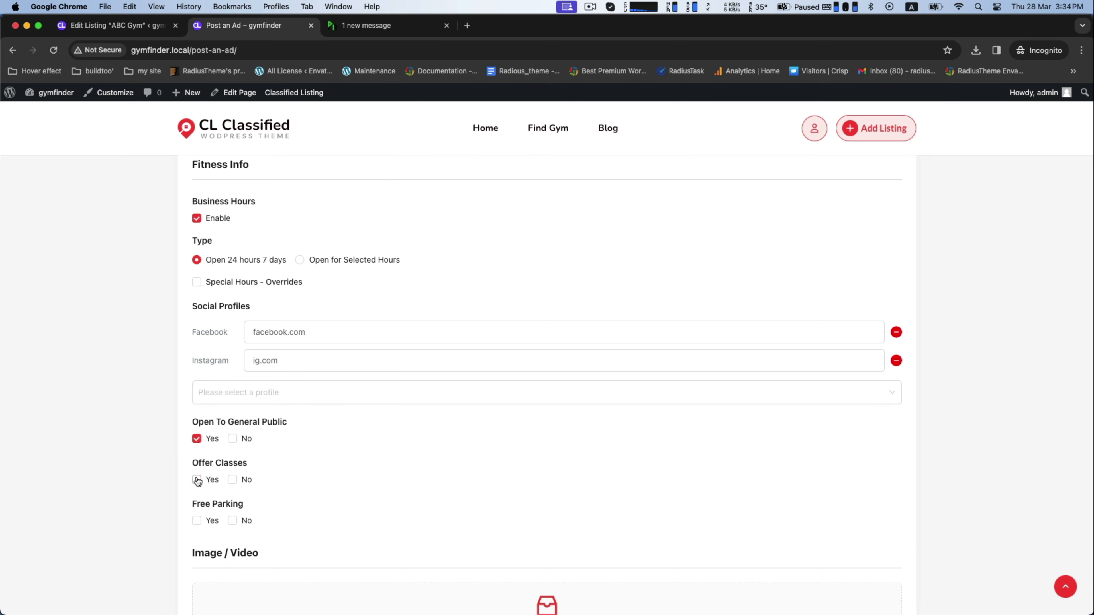
click(196, 524)
scroll(241, 513, down, 4)
click(336, 466)
click(397, 219)
key(Down)
key(Down)
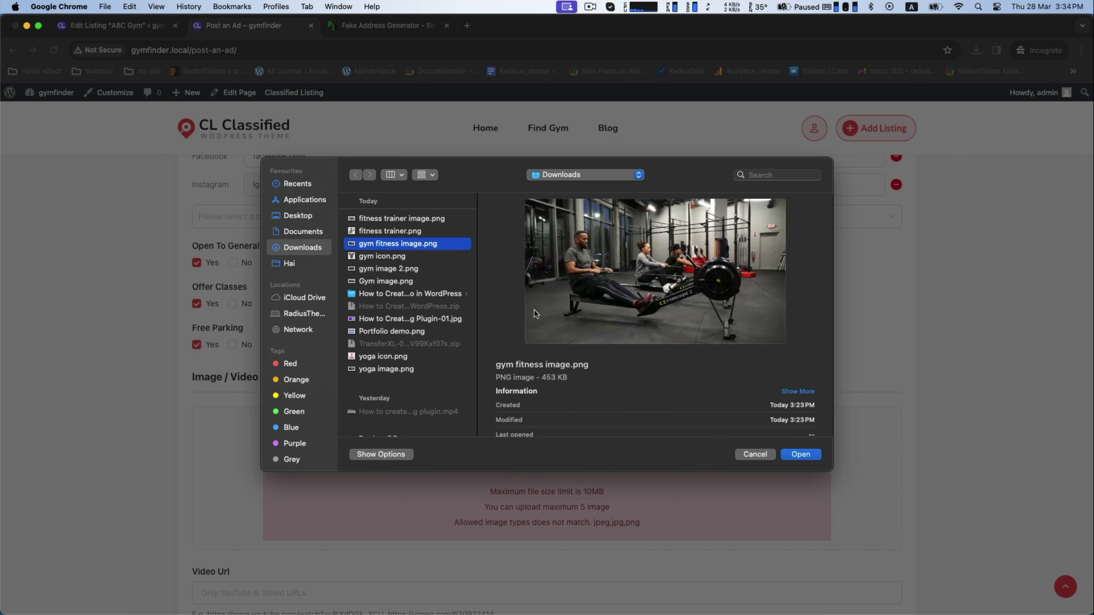
key(Return)
Enter the gym's phone number and fill in its address with the street address copied from the Fake Address Generator page.
scroll(581, 442, down, 10)
click(276, 375)
text(34576879)
click(291, 429)
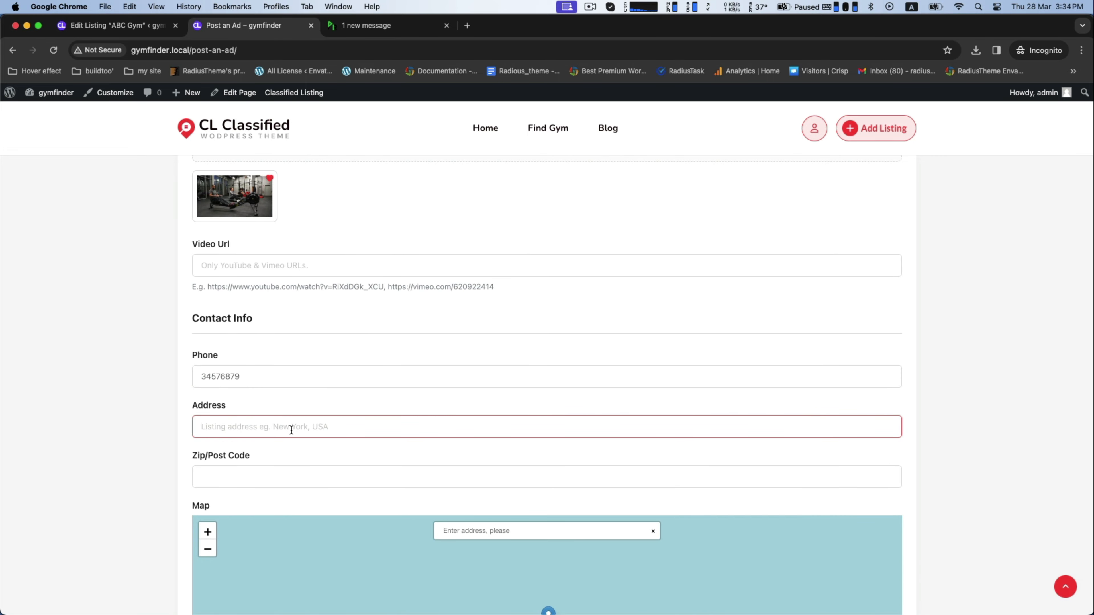
click(380, 25)
click(251, 26)
text(33556 Thiel Roads Apt. 125)
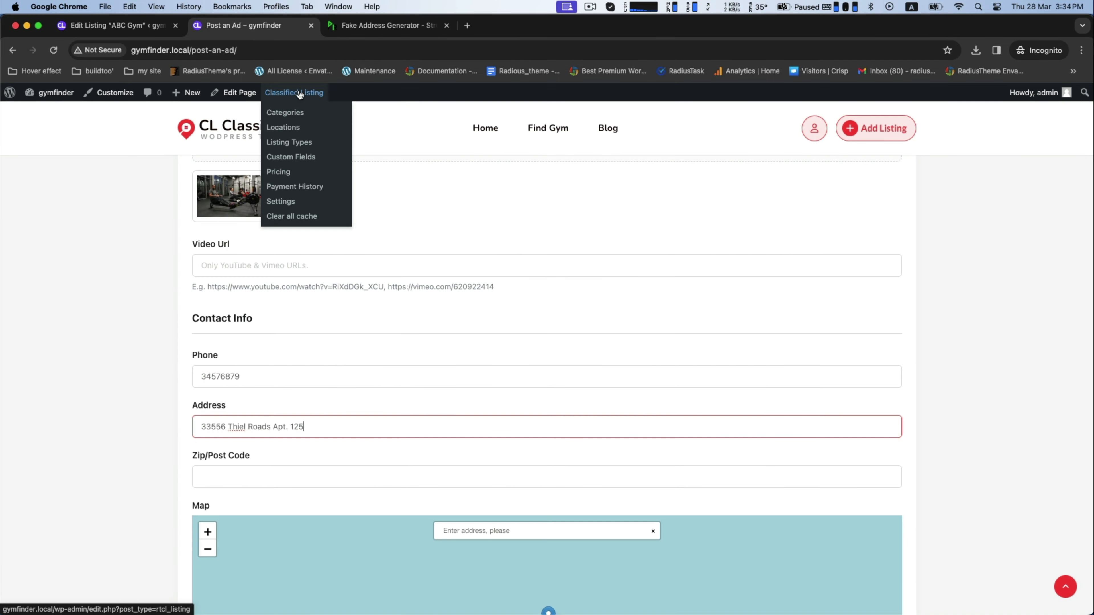
Copy the generated zip code into the listing's Zip/Post Code and append ", New York" to the address.
click(380, 27)
click(614, 192)
click(252, 25)
click(321, 476)
key(super+v)
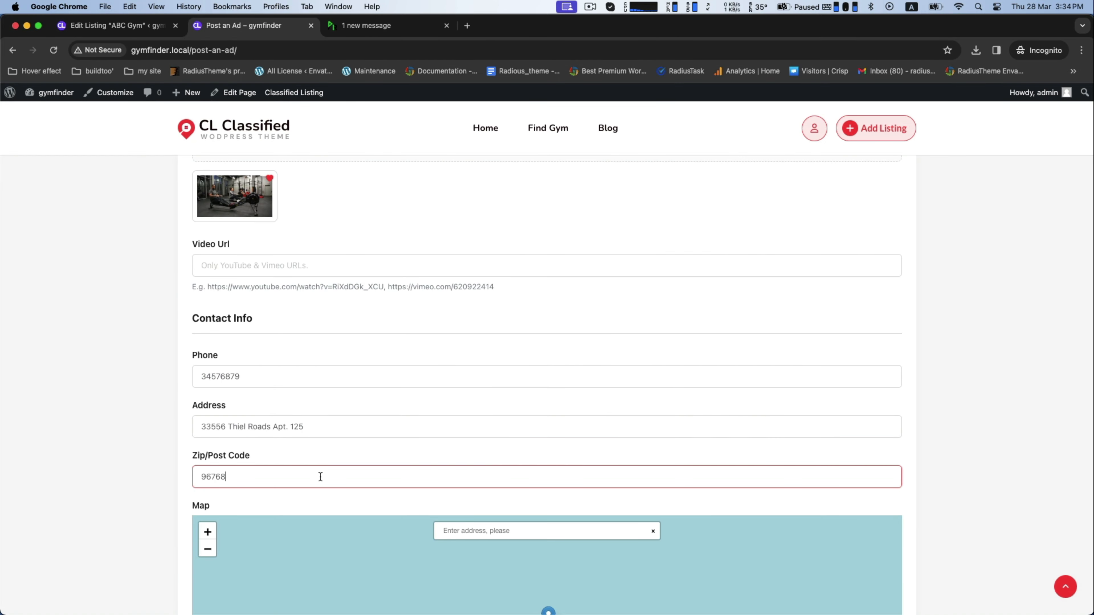
scroll(728, 459, down, 2)
click(538, 383)
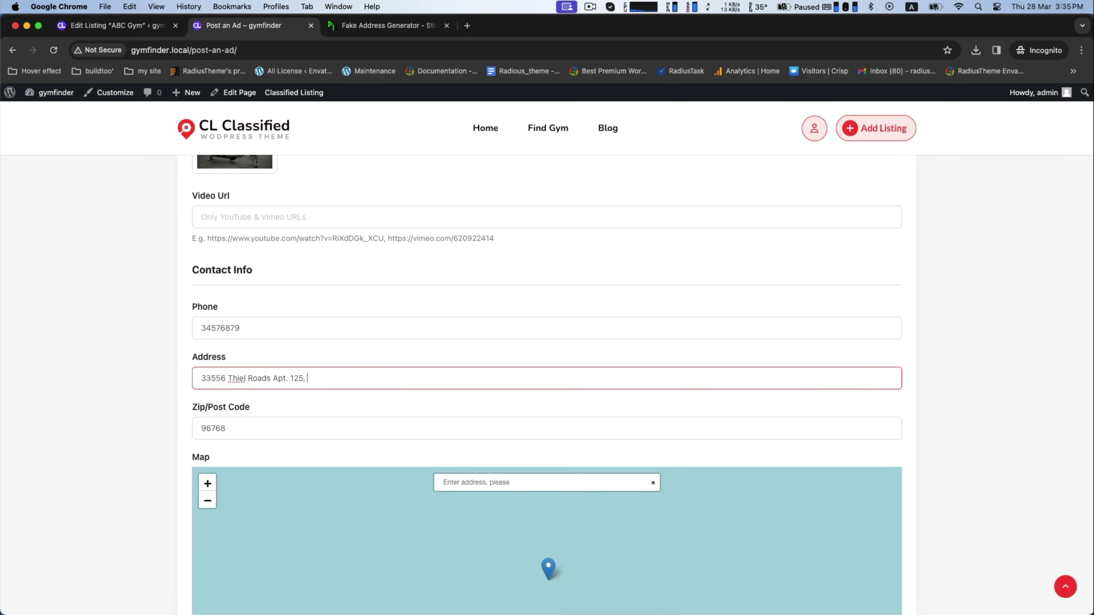
text(, New York)
Submit the Fitness Town GYM listing and check it on the Find Gym page.
scroll(267, 335, down, 15)
click(206, 283)
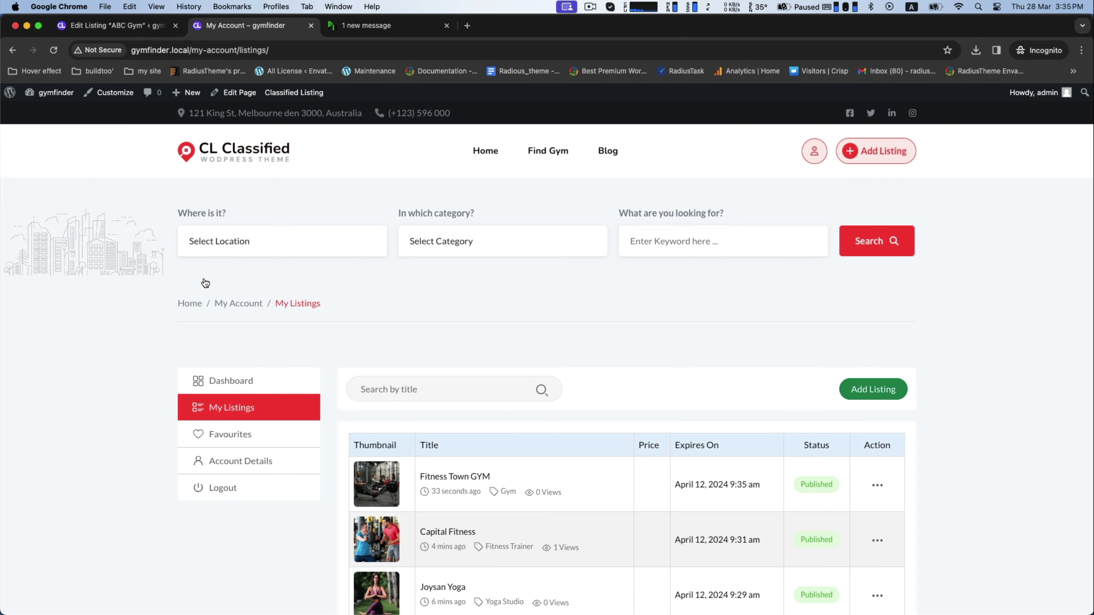
click(536, 151)
scroll(638, 267, down, 4)
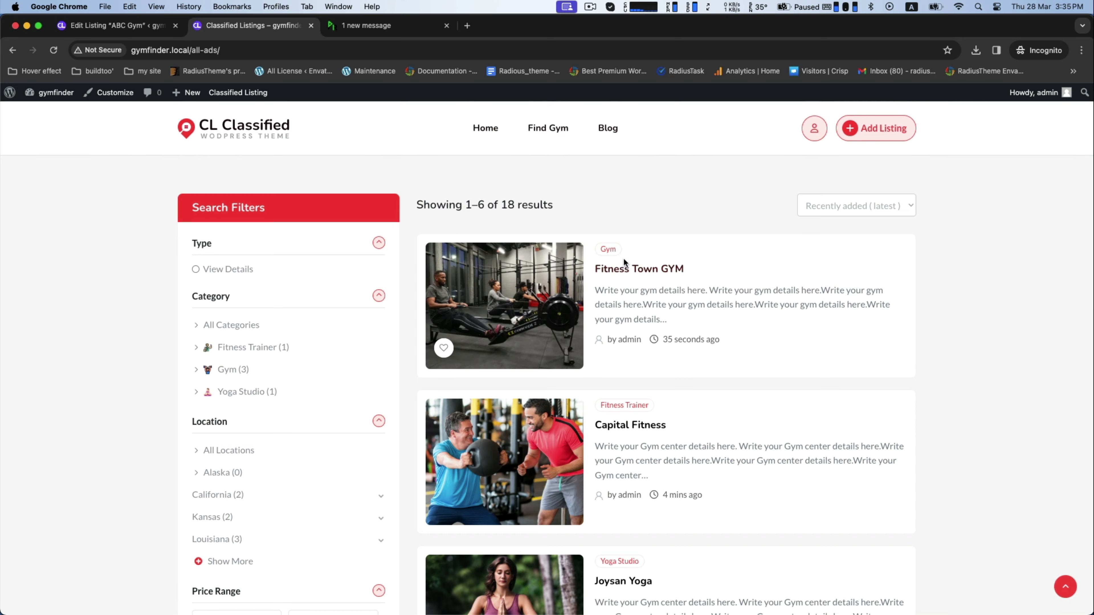
Open the Fitness Town GYM listing, reveal its contact number and review its description, overview, location map and related listings.
click(623, 270)
scroll(744, 326, down, 12)
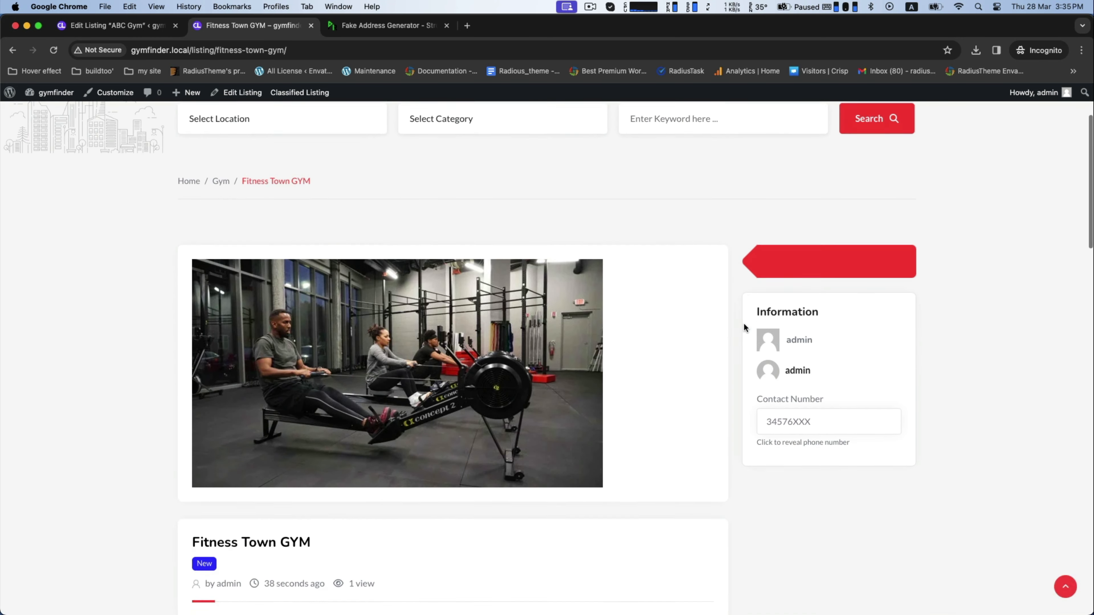
scroll(745, 327, down, 8)
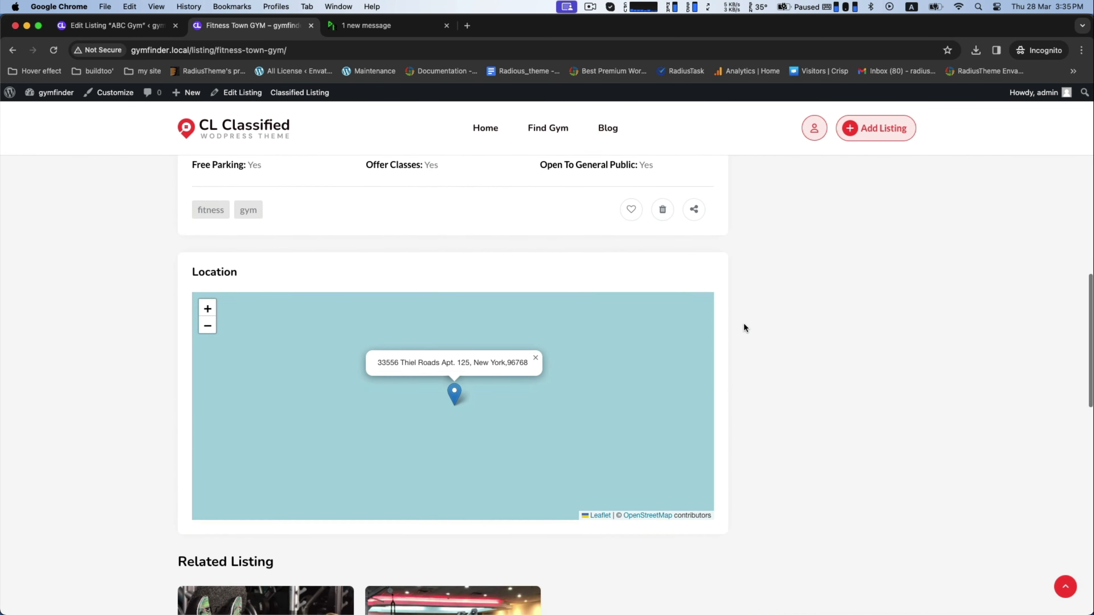
scroll(744, 327, up, 14)
scroll(743, 327, up, 8)
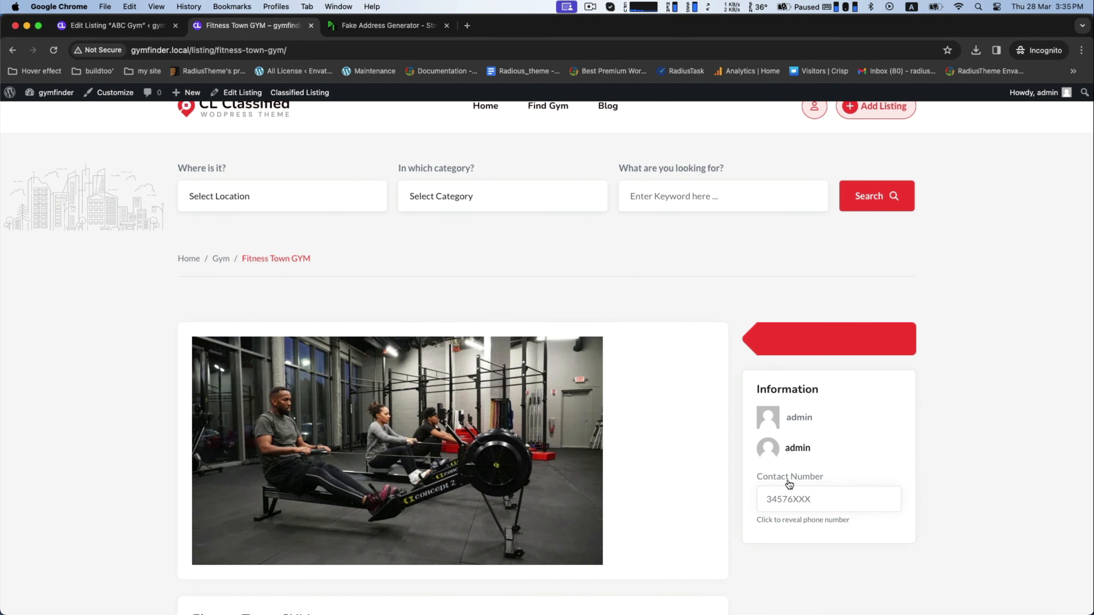
click(788, 499)
scroll(755, 461, down, 10)
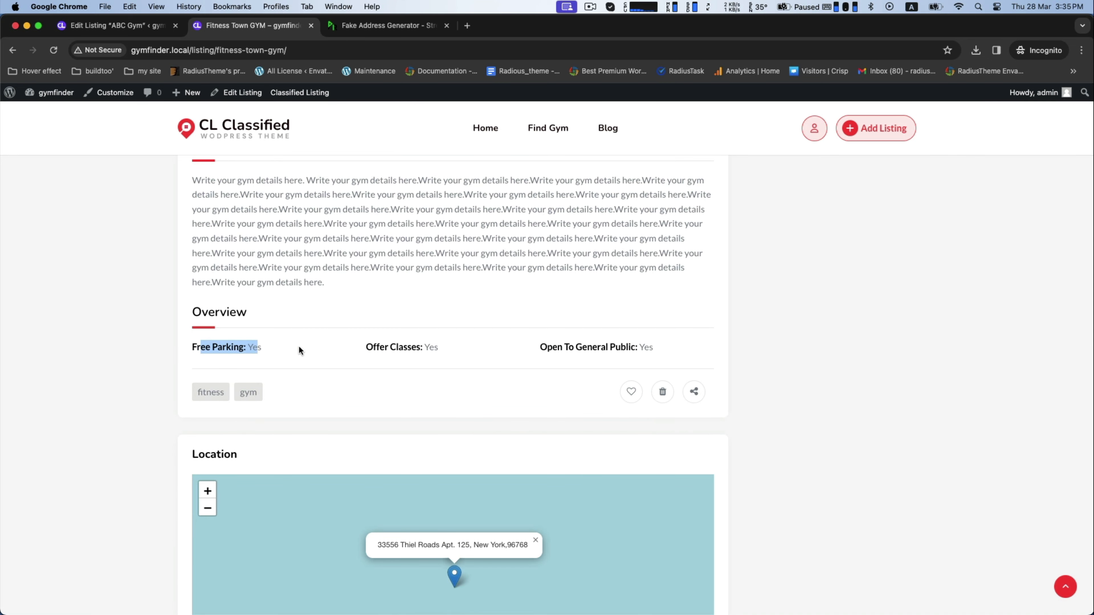
scroll(820, 397, down, 9)
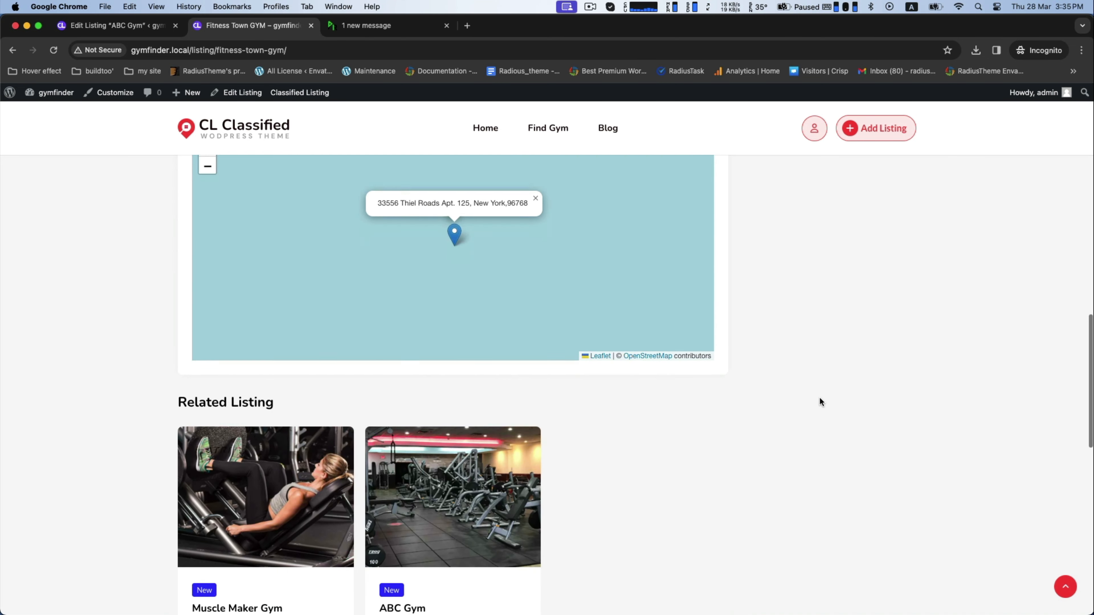
scroll(820, 397, up, 3)
scroll(820, 397, up, 1)
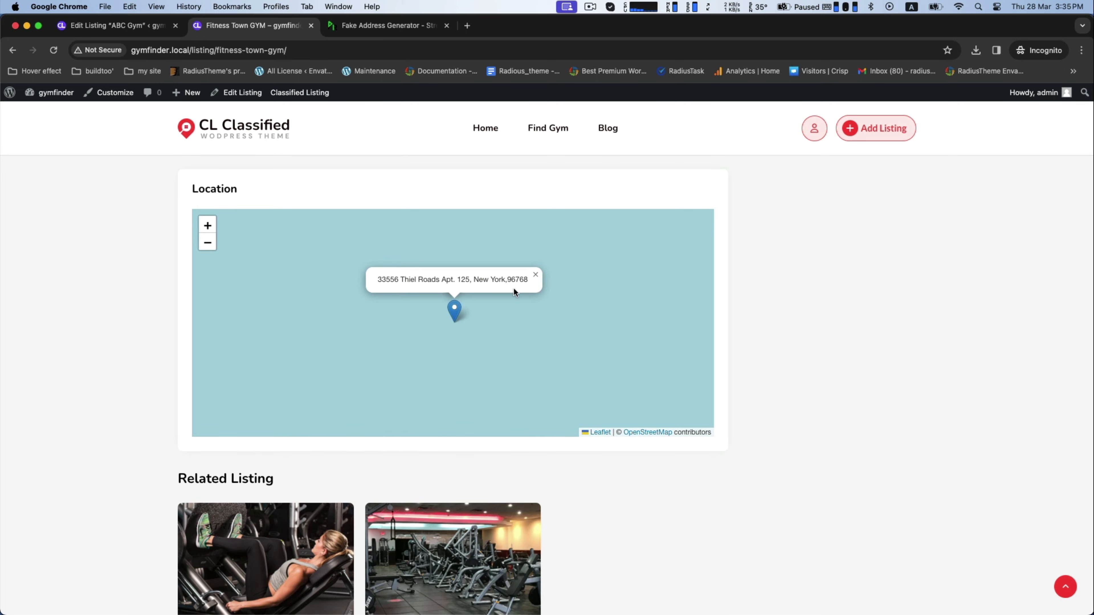
scroll(810, 340, up, 3)
scroll(810, 339, down, 10)
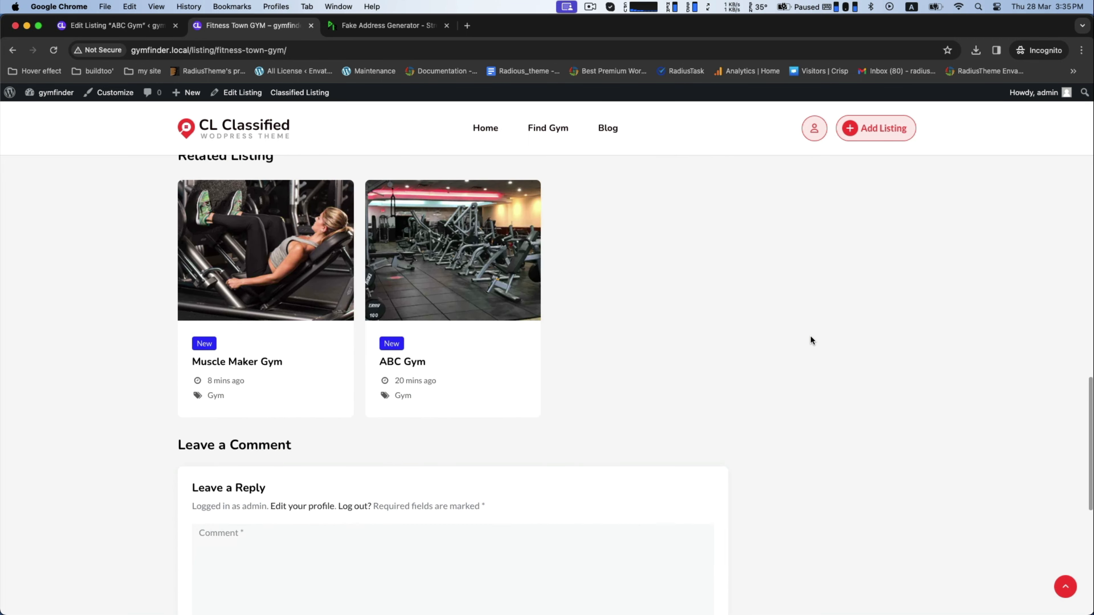
Go to the home page to view the top categories and recent gym listings, and open the Gym category to review its listings.
scroll(811, 340, up, 20)
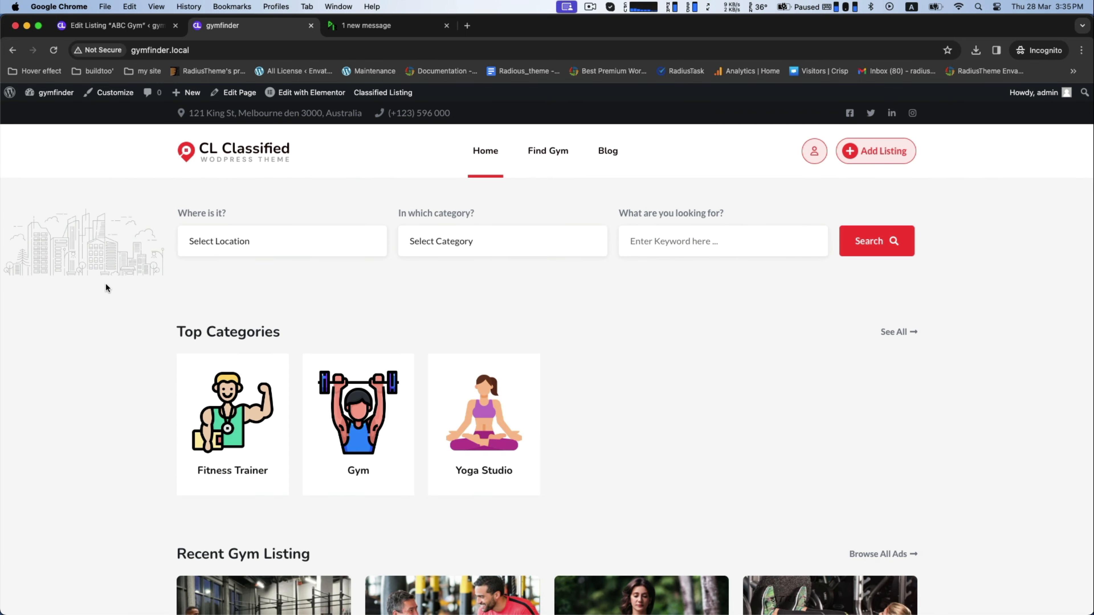
scroll(105, 284, down, 10)
scroll(105, 285, up, 4)
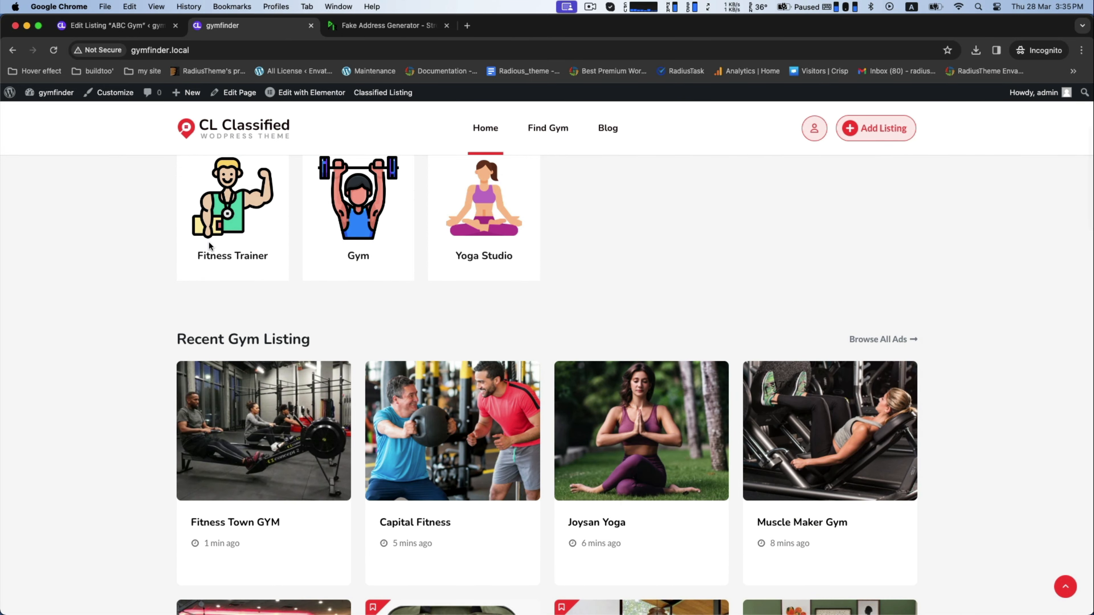
click(361, 214)
scroll(771, 435, down, 3)
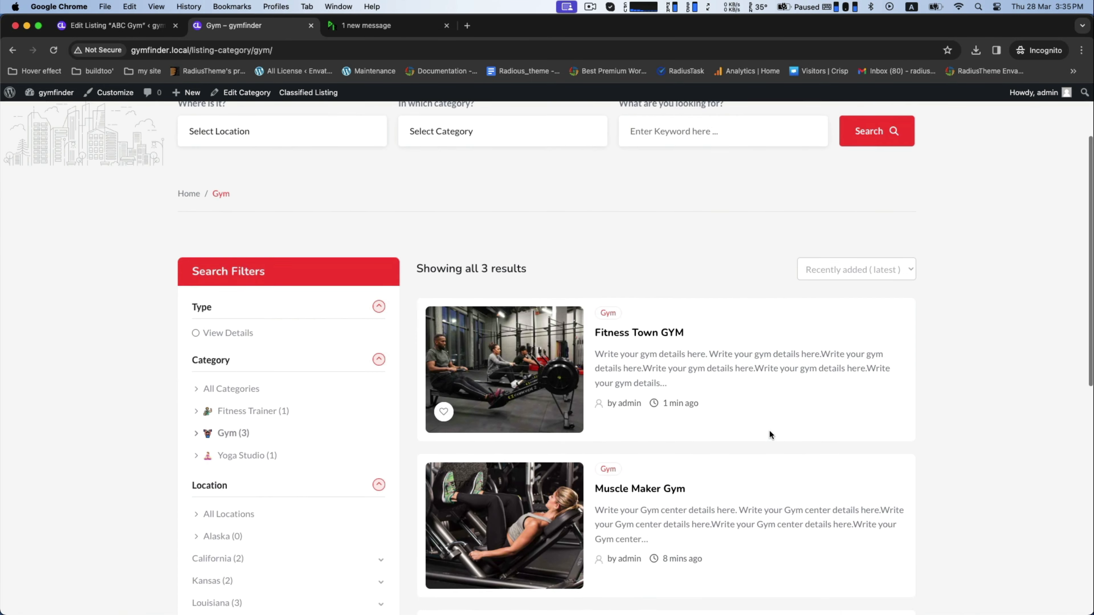
scroll(771, 436, down, 3)
scroll(547, 303, up, 5)
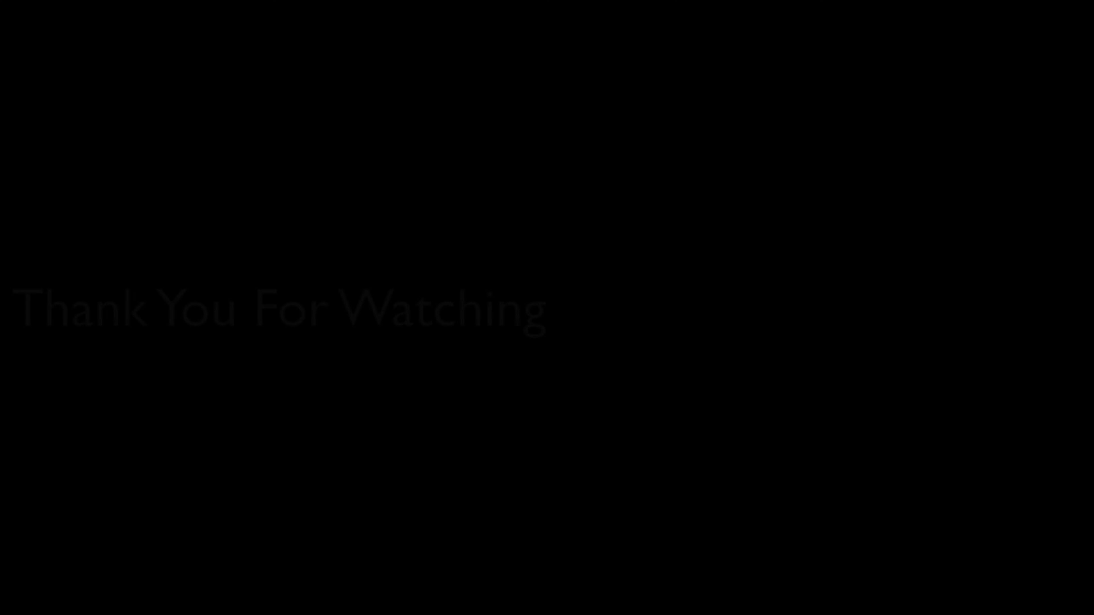